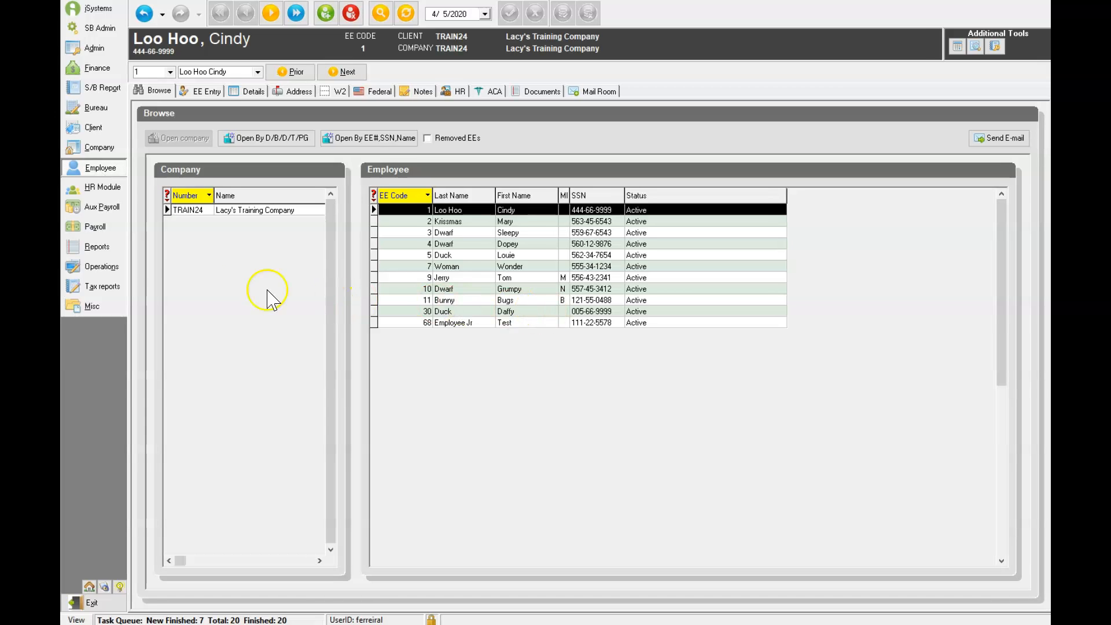
# Open Time Off Accrual for employee 30 and start a new blank accrual record
pyautogui.click(100, 169)
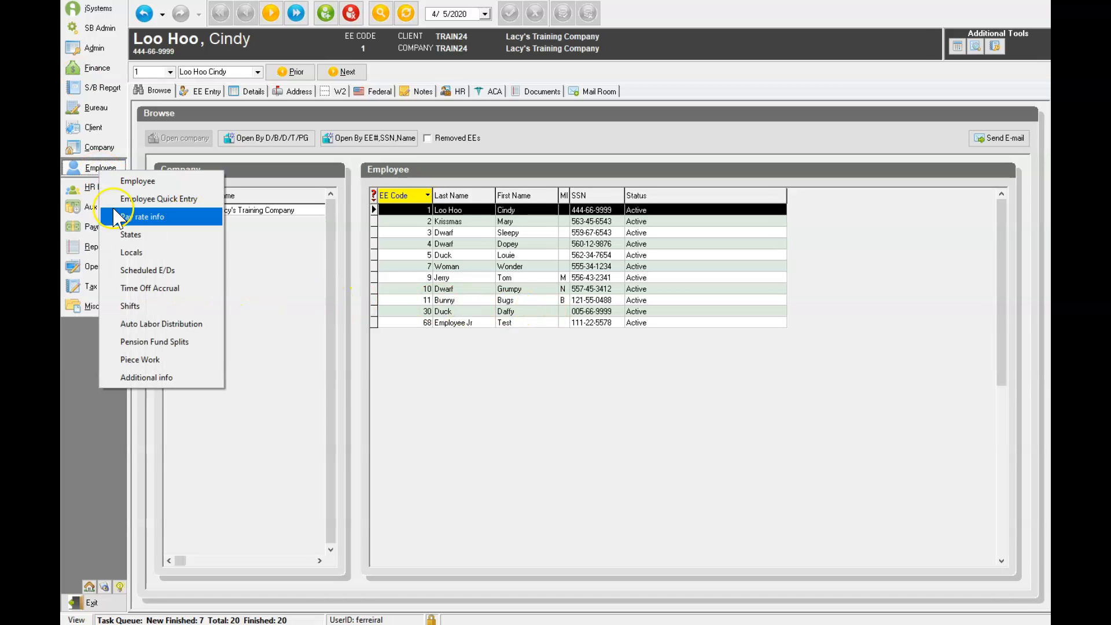
pyautogui.click(135, 288)
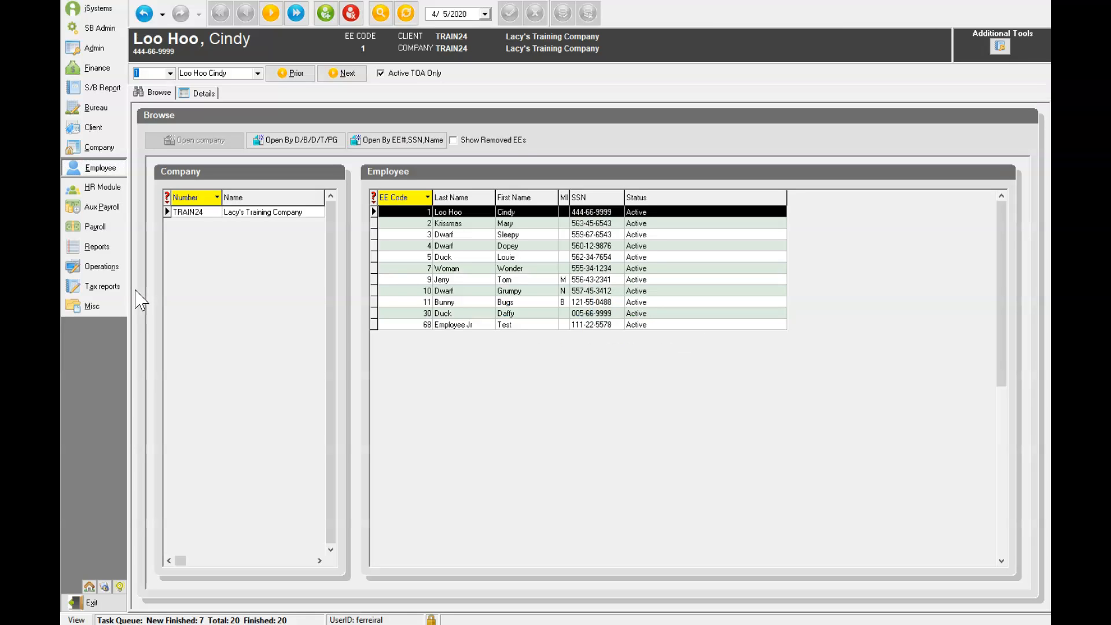
pyautogui.click(468, 314)
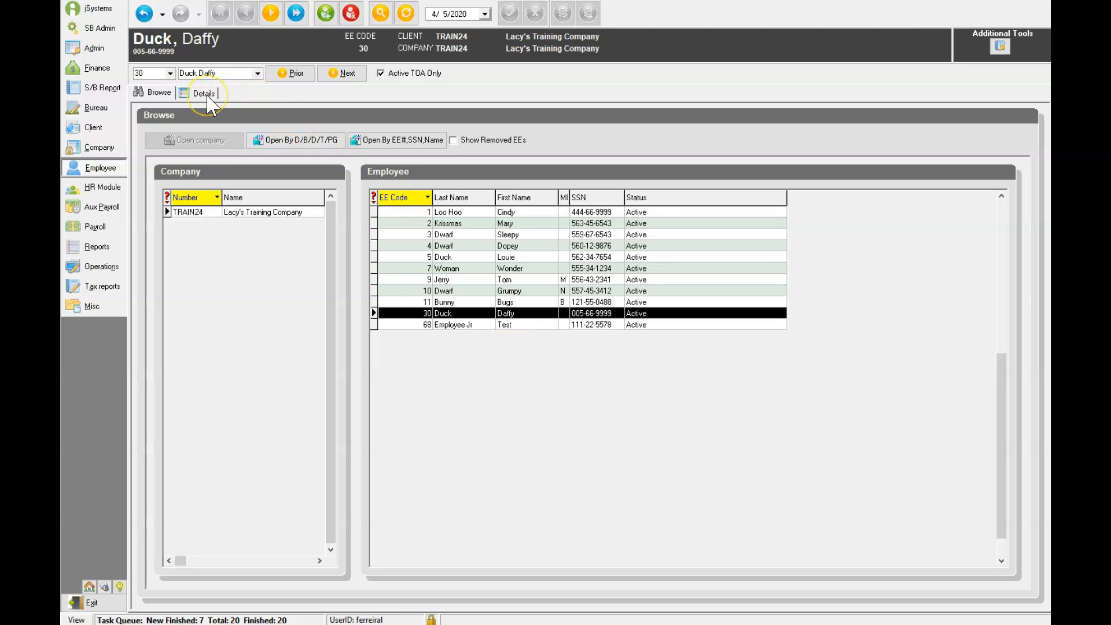
pyautogui.click(325, 13)
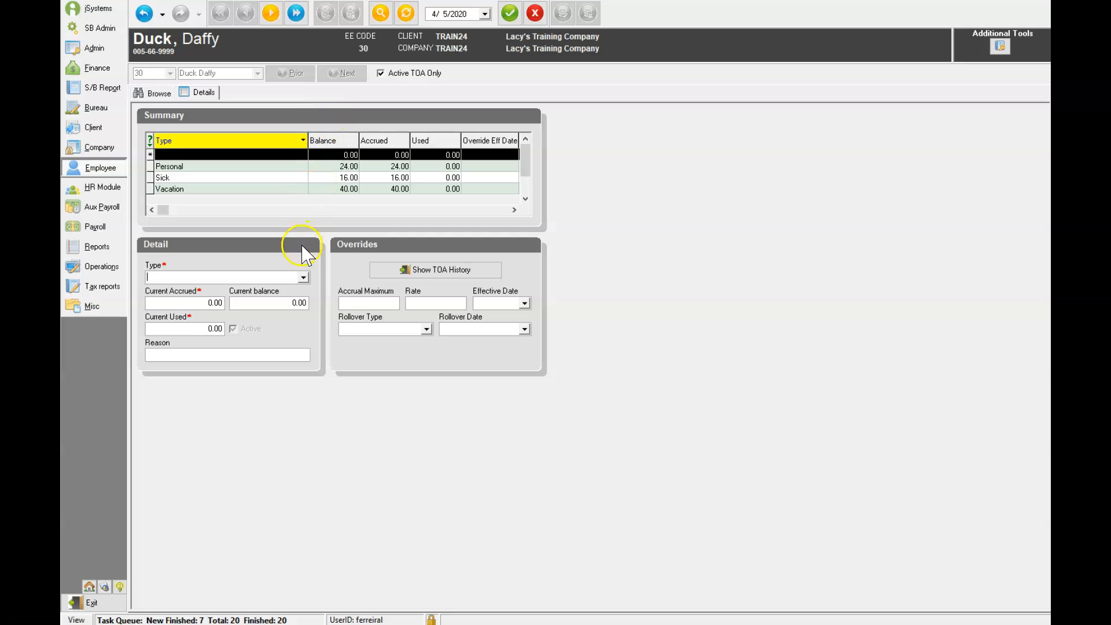
# Add an FFCRA Sick Plan accrual of 80.00 hours, reason FFCRA, effective 4/1/2020, and save it
pyautogui.click(303, 278)
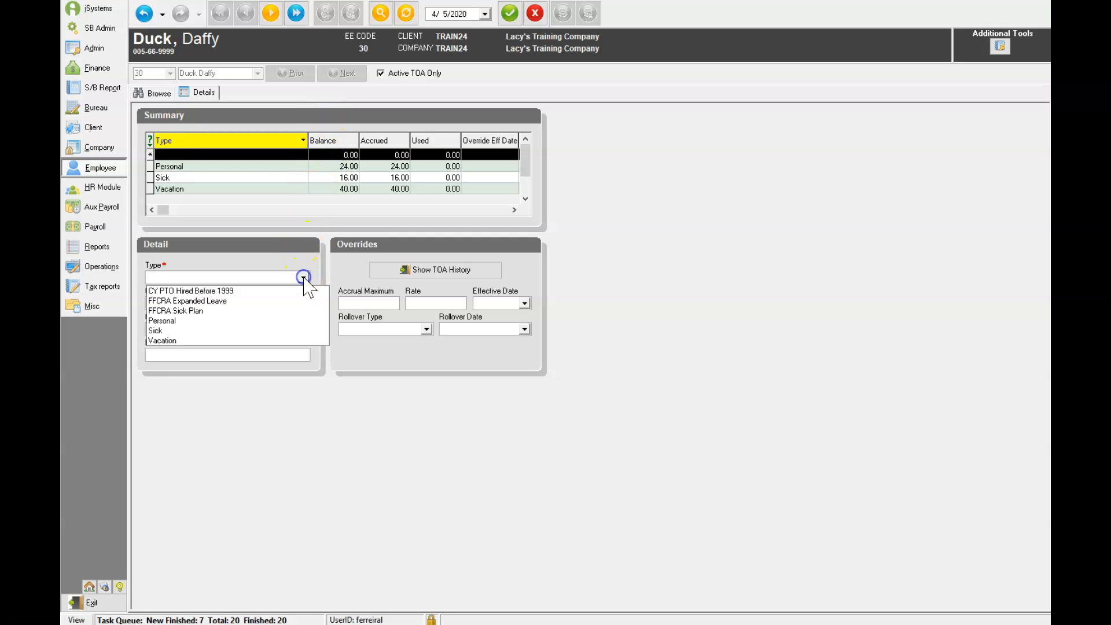
pyautogui.click(190, 311)
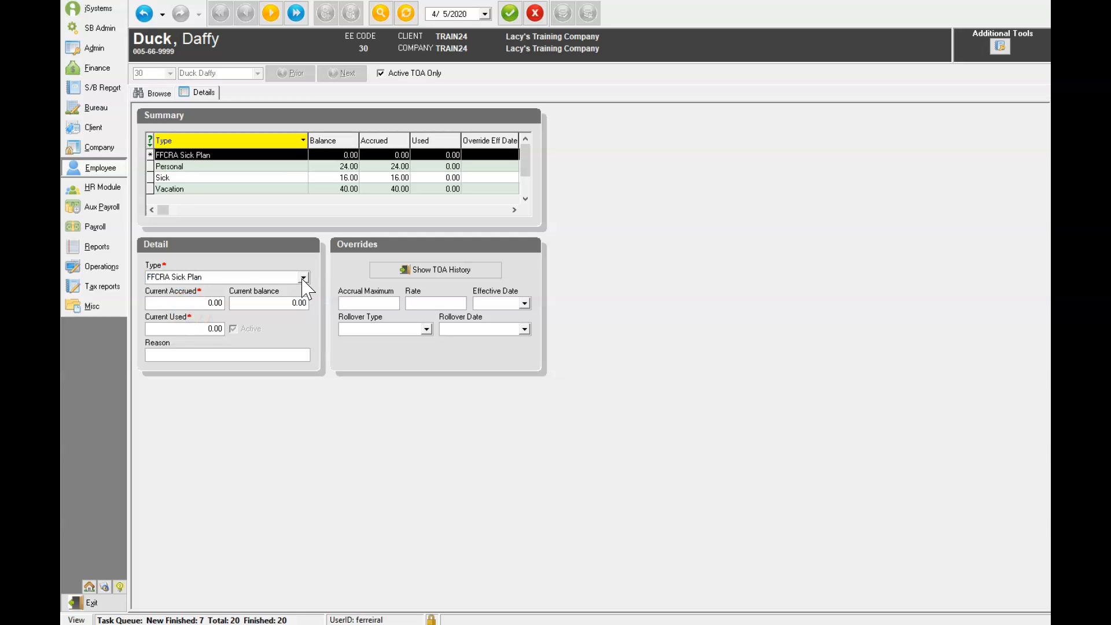
pyautogui.click(199, 302)
pyautogui.click(170, 356)
pyautogui.write('FFCRA')
pyautogui.click(484, 303)
pyautogui.click(524, 304)
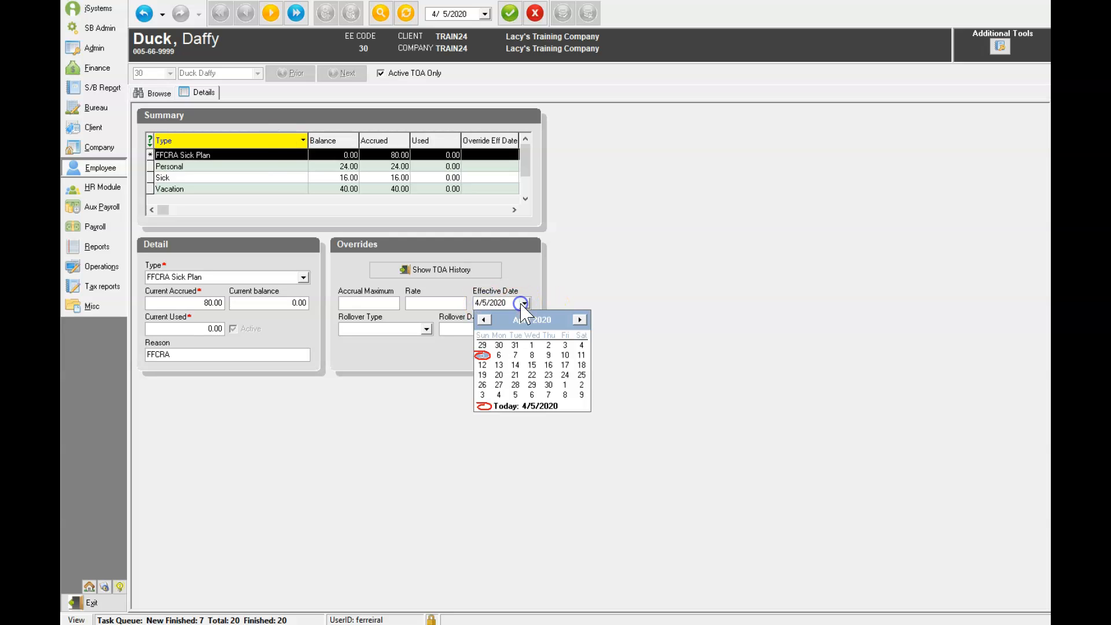
pyautogui.click(532, 345)
pyautogui.click(510, 13)
pyautogui.click(561, 16)
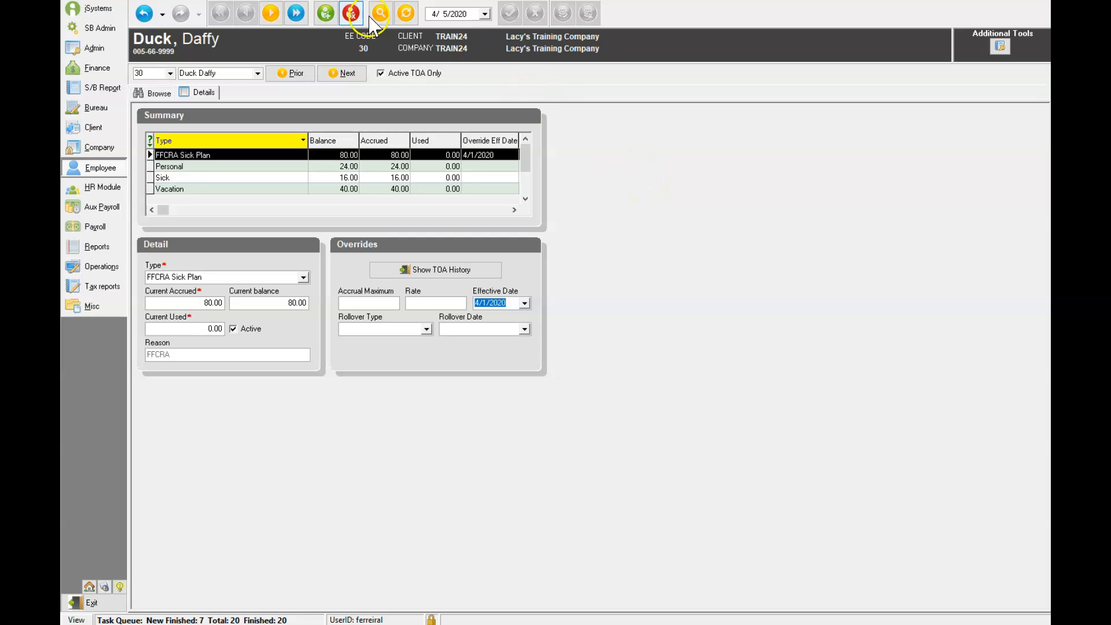
# Add a saved FFCRA Expanded Leave accrual of 400.00 effective 4/17/2020, then return to the employee list
pyautogui.click(326, 13)
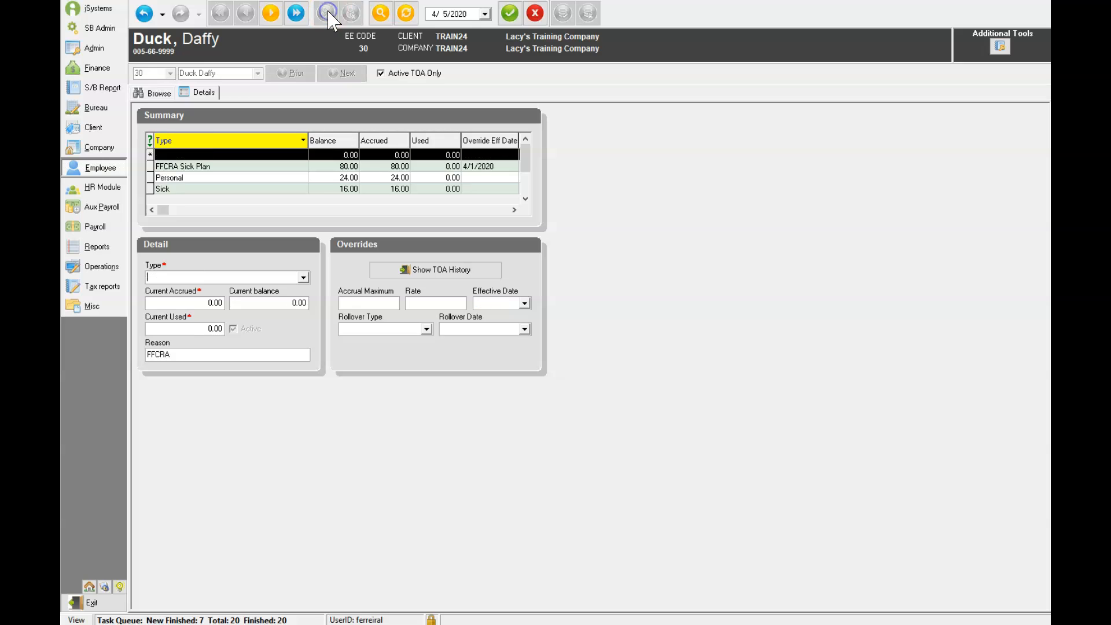
pyautogui.click(302, 277)
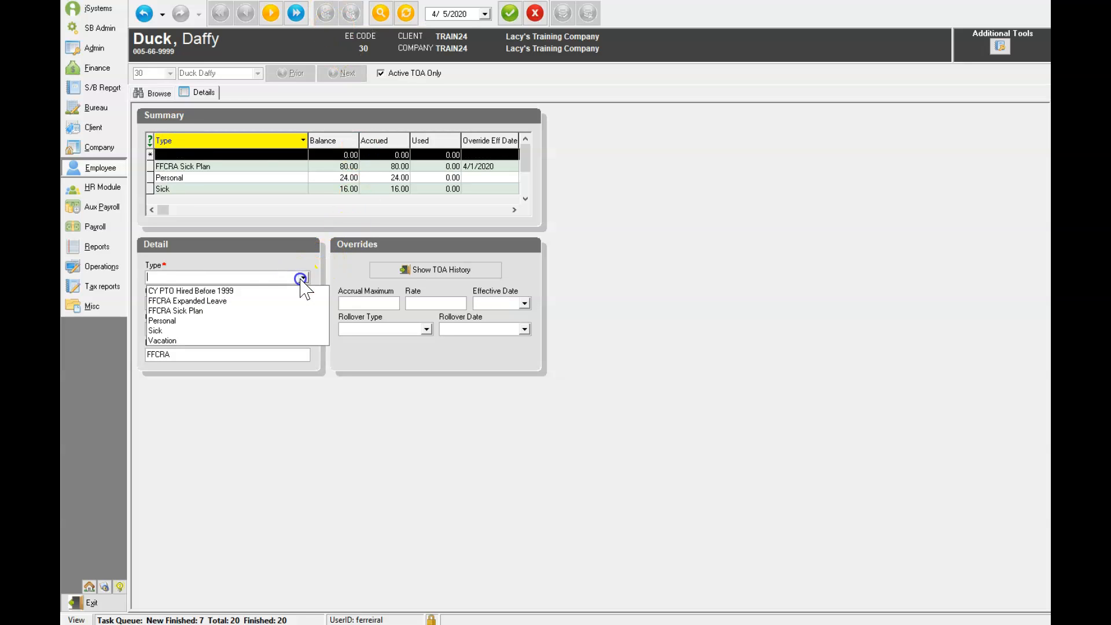
pyautogui.click(216, 301)
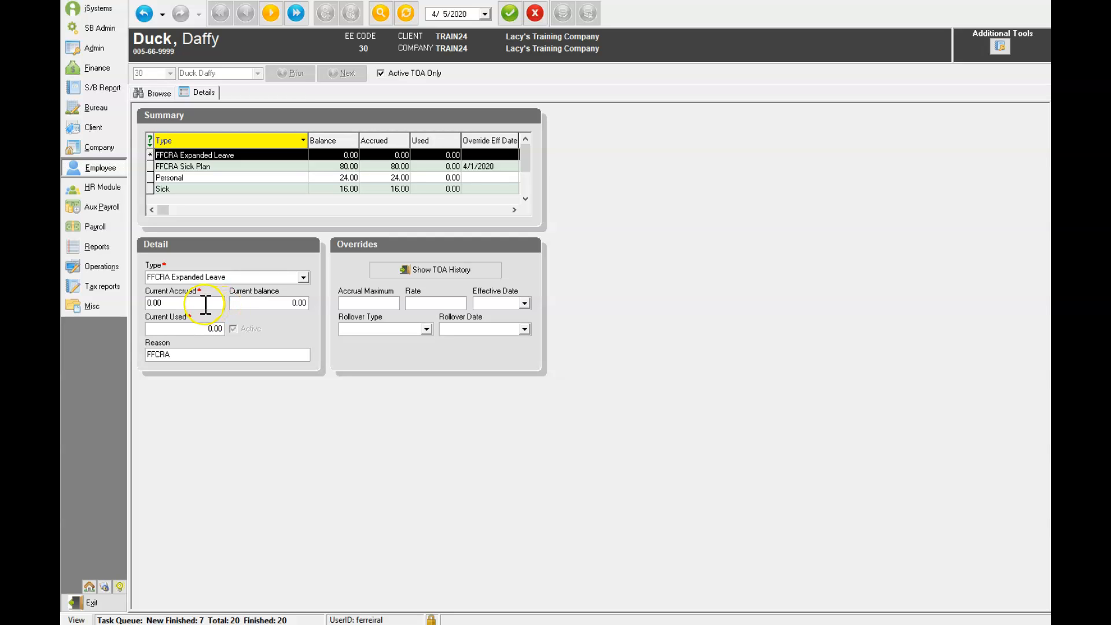
pyautogui.moveTo(206, 304); pyautogui.dragTo(134, 302)
pyautogui.write('400')
pyautogui.click(176, 356)
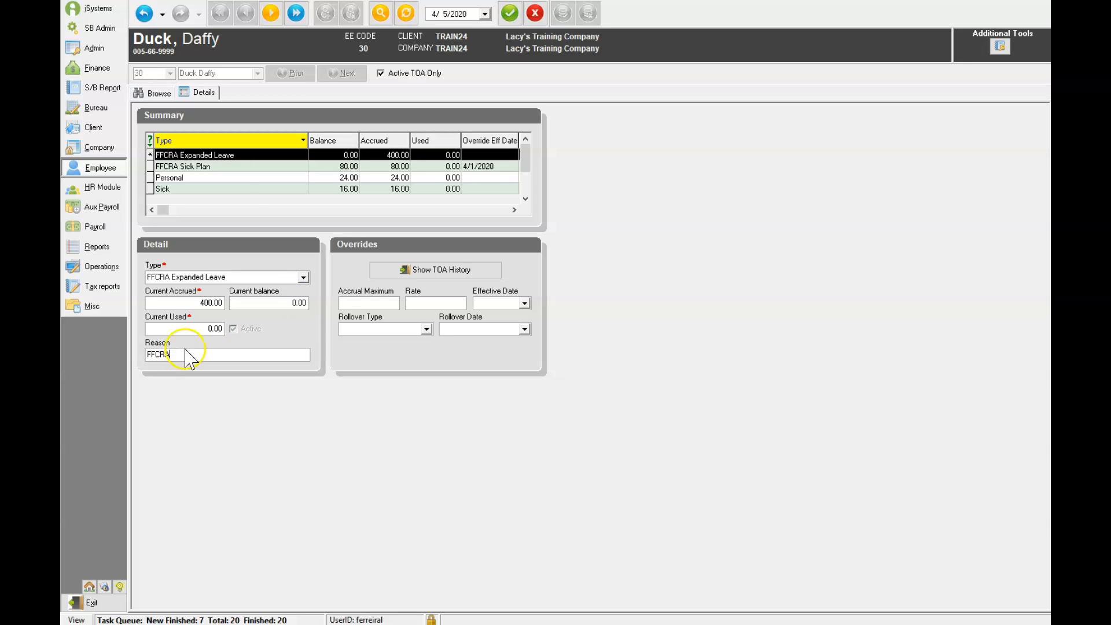
pyautogui.click(526, 304)
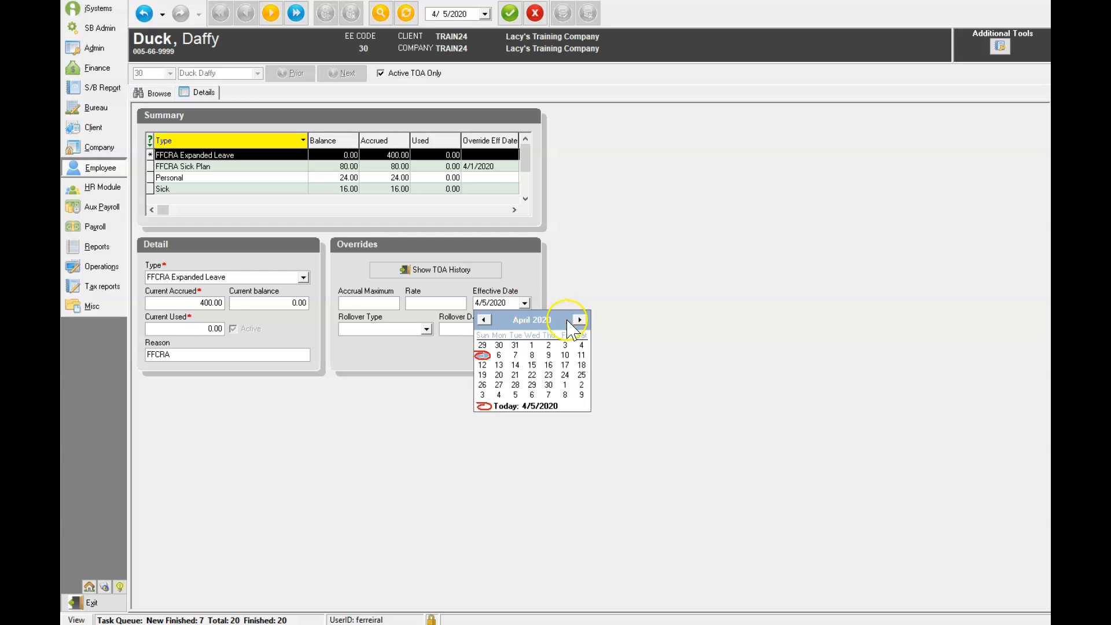
pyautogui.click(565, 365)
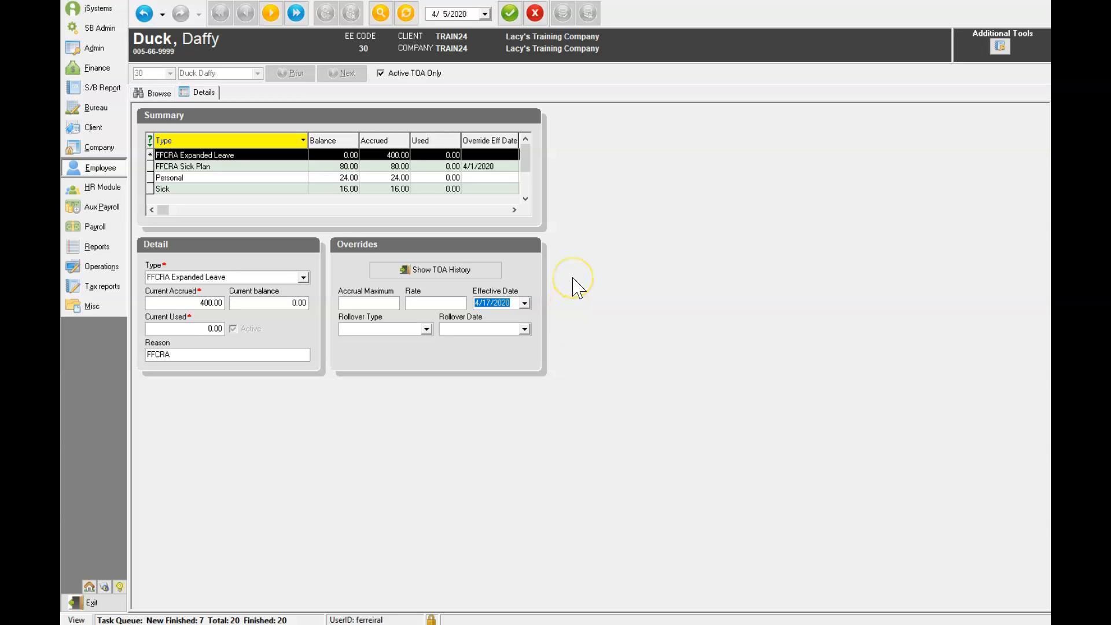
pyautogui.click(510, 13)
pyautogui.click(563, 14)
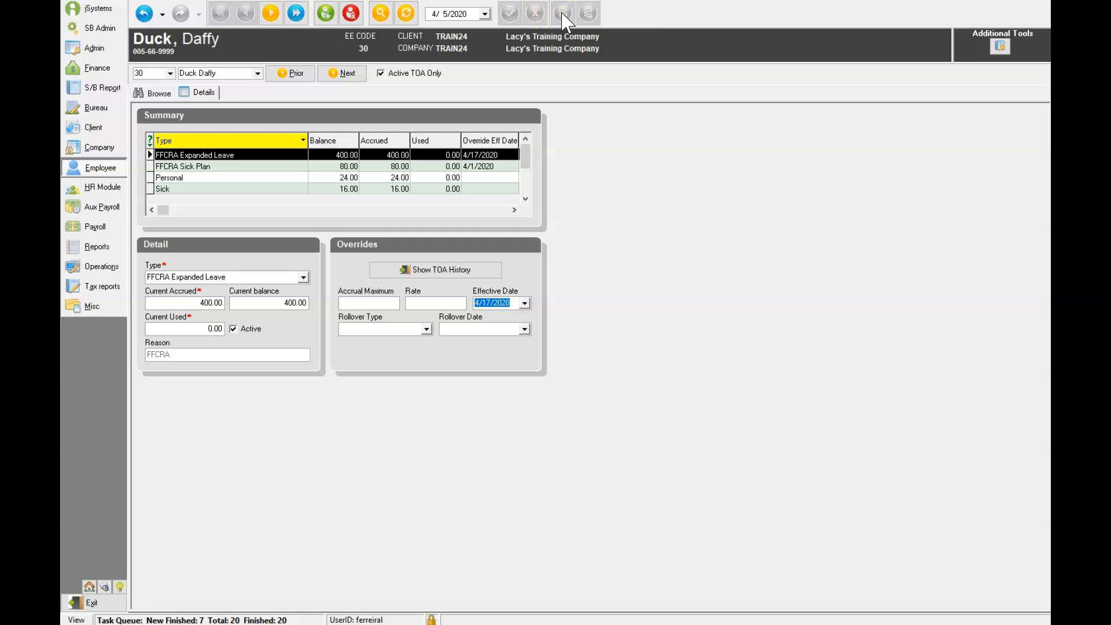
pyautogui.click(159, 93)
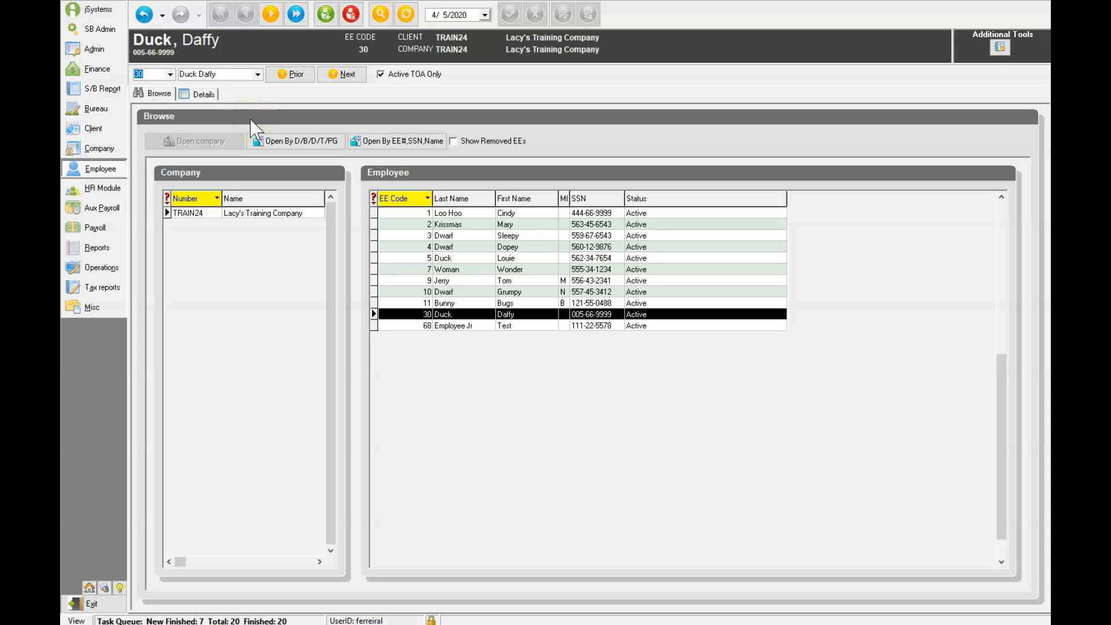
# Create a new scheduled E/D for employee 30 with code M20 FFCRA ER Benefit
pyautogui.click(87, 169)
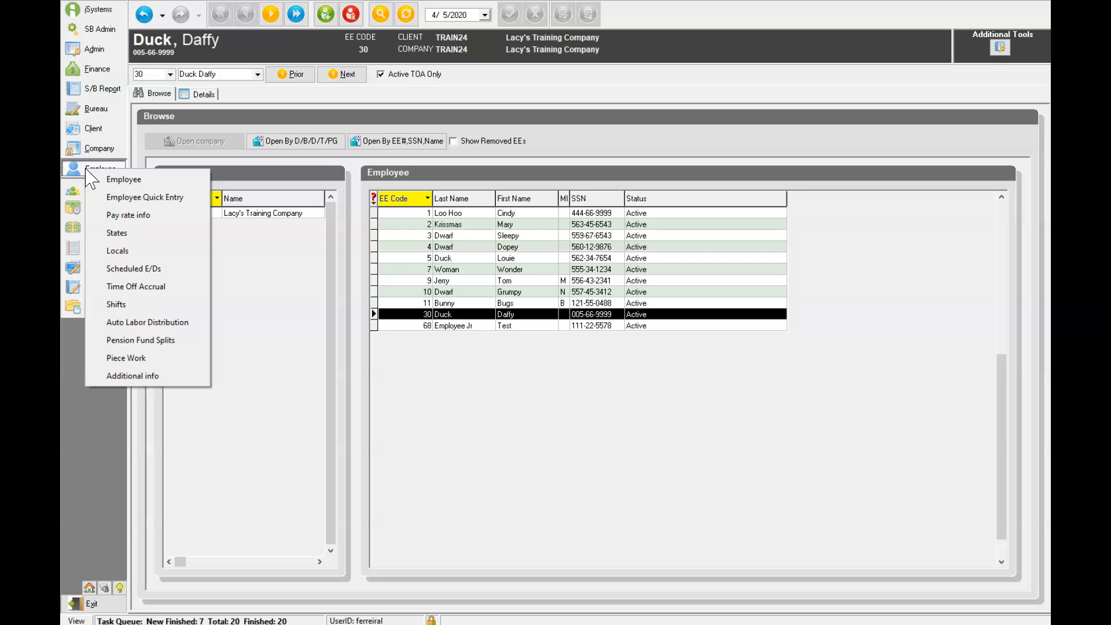
pyautogui.click(151, 268)
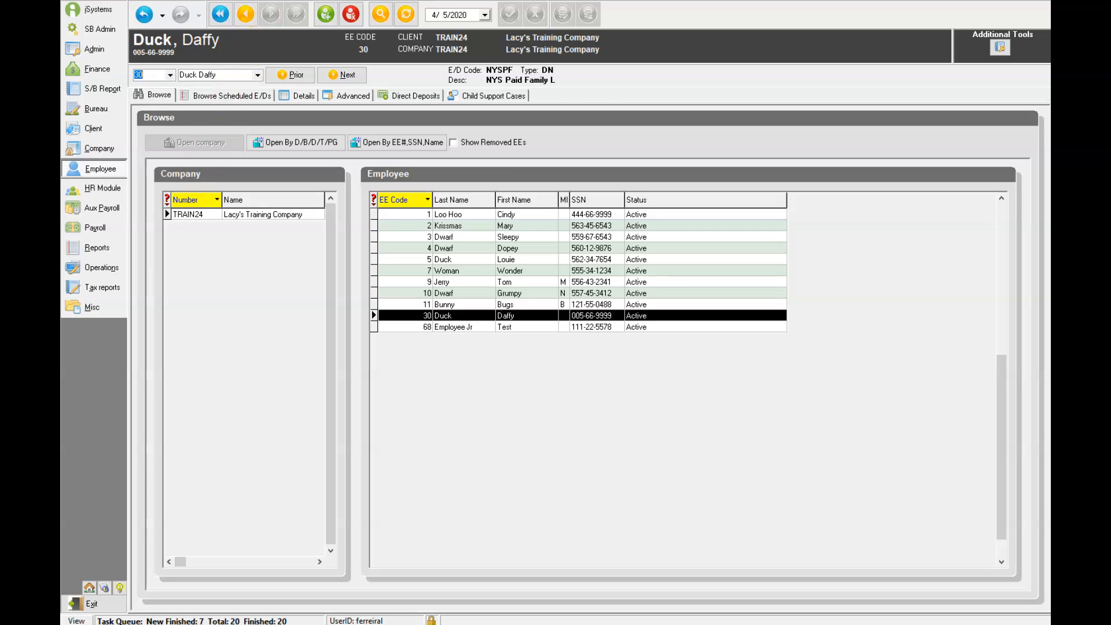
pyautogui.click(513, 318)
pyautogui.click(193, 2)
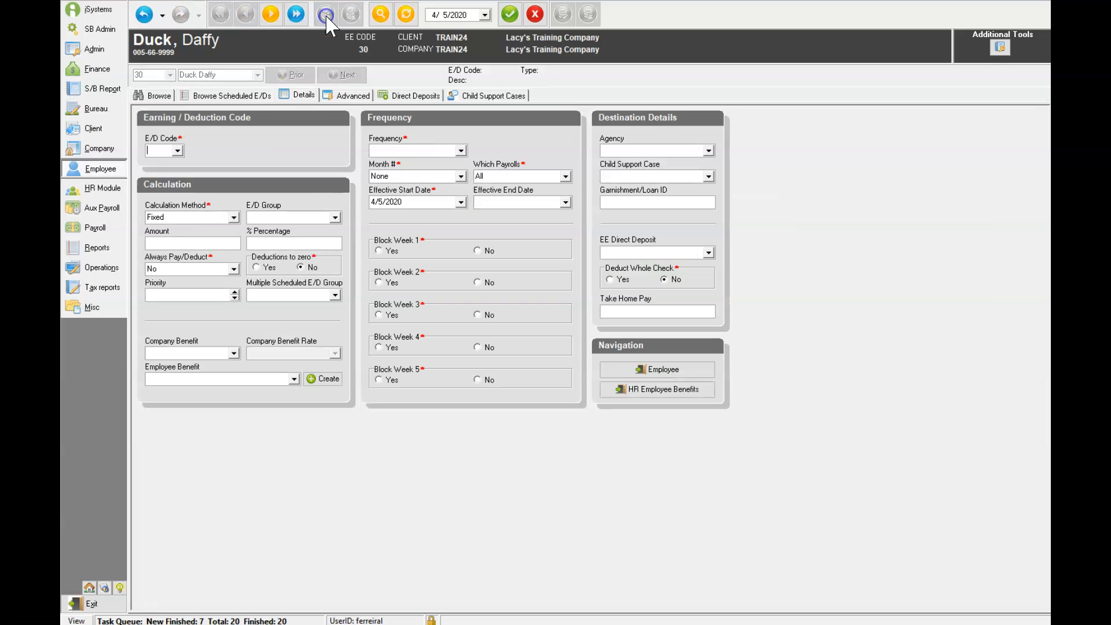
pyautogui.click(157, 150)
pyautogui.write('M20')
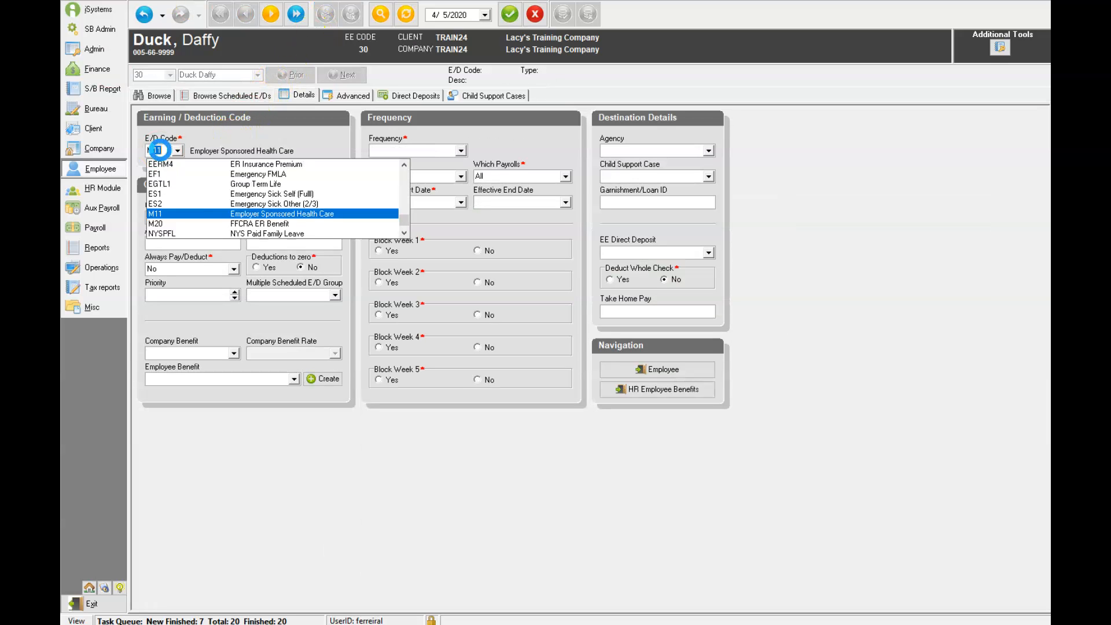
pyautogui.click(248, 224)
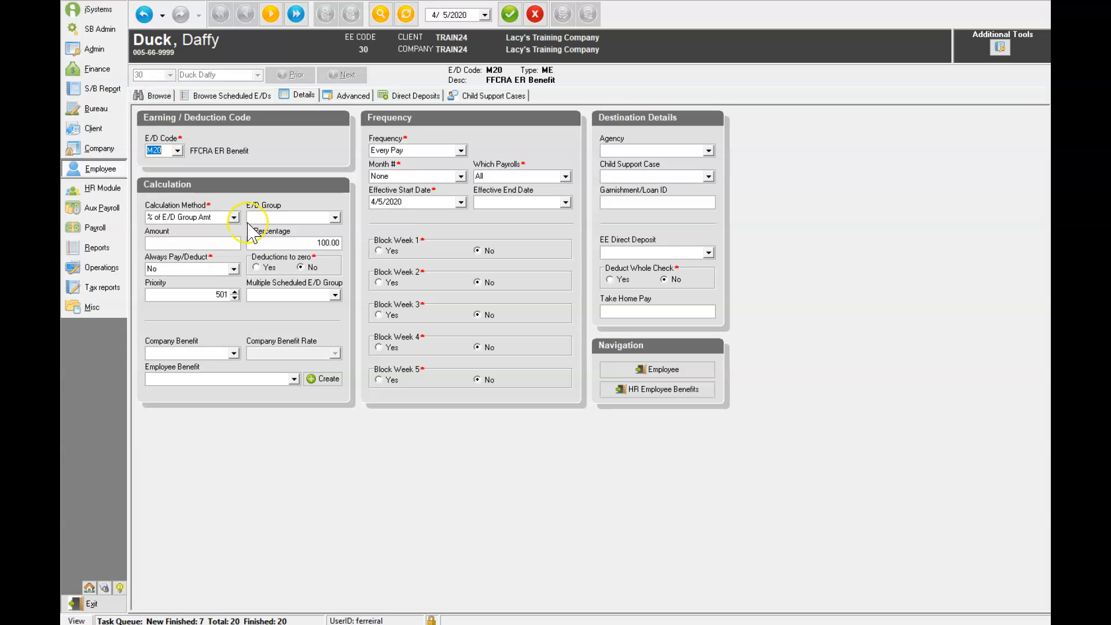
# Set the M20 benefit's effective end date to 6/5/2020, post it, and show the scheduled E/D list
pyautogui.click(566, 202)
pyautogui.click(479, 202)
pyautogui.click(528, 202)
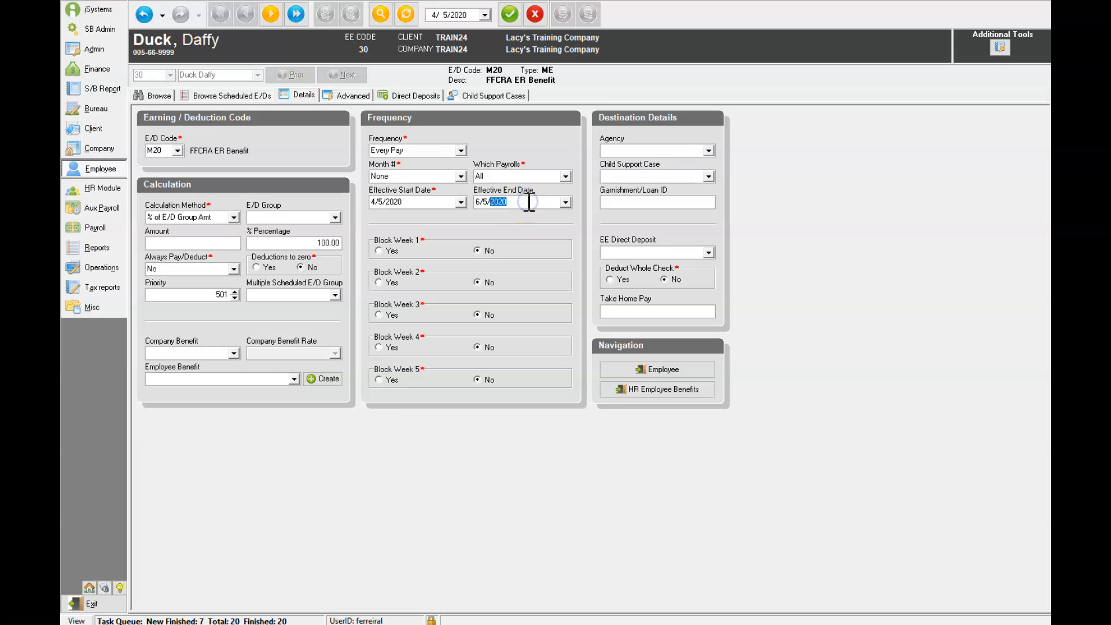
pyautogui.click(511, 18)
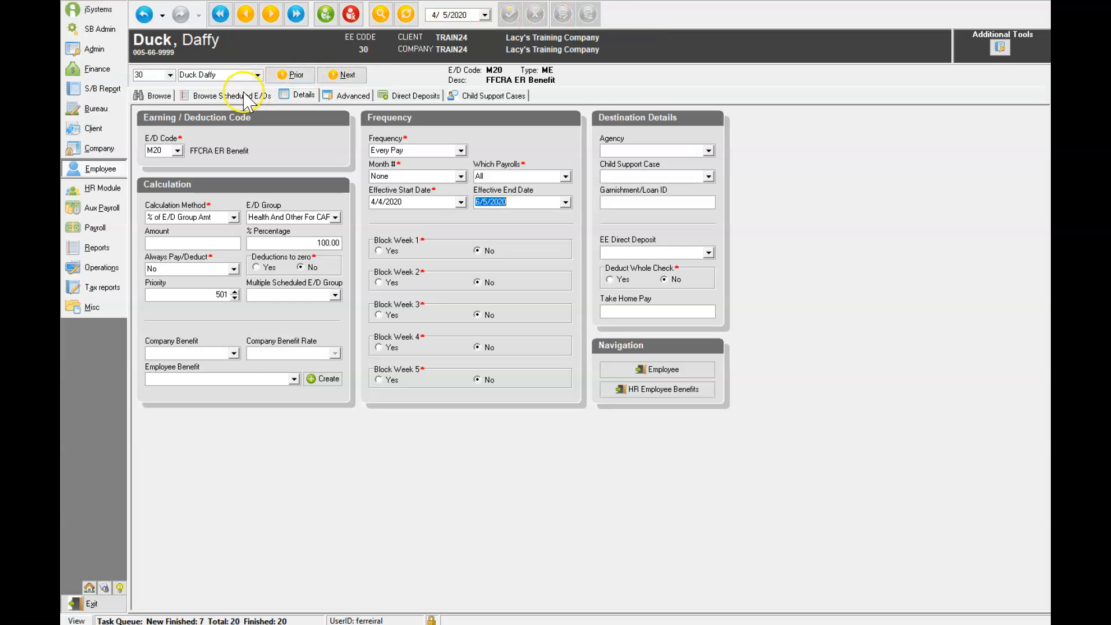
pyautogui.click(566, 202)
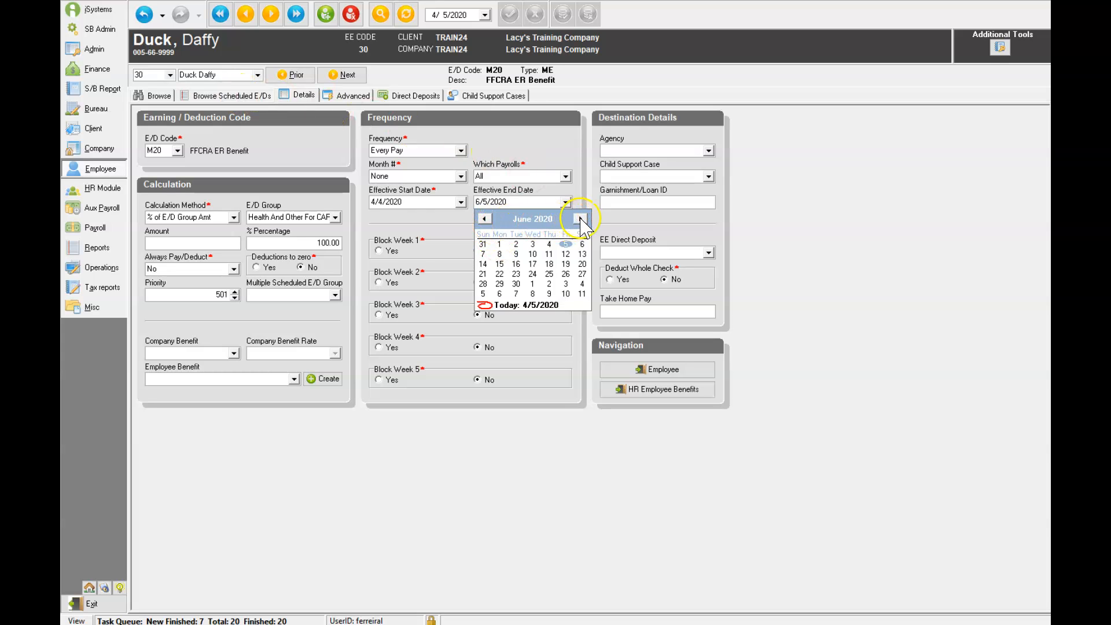
pyautogui.click(484, 219)
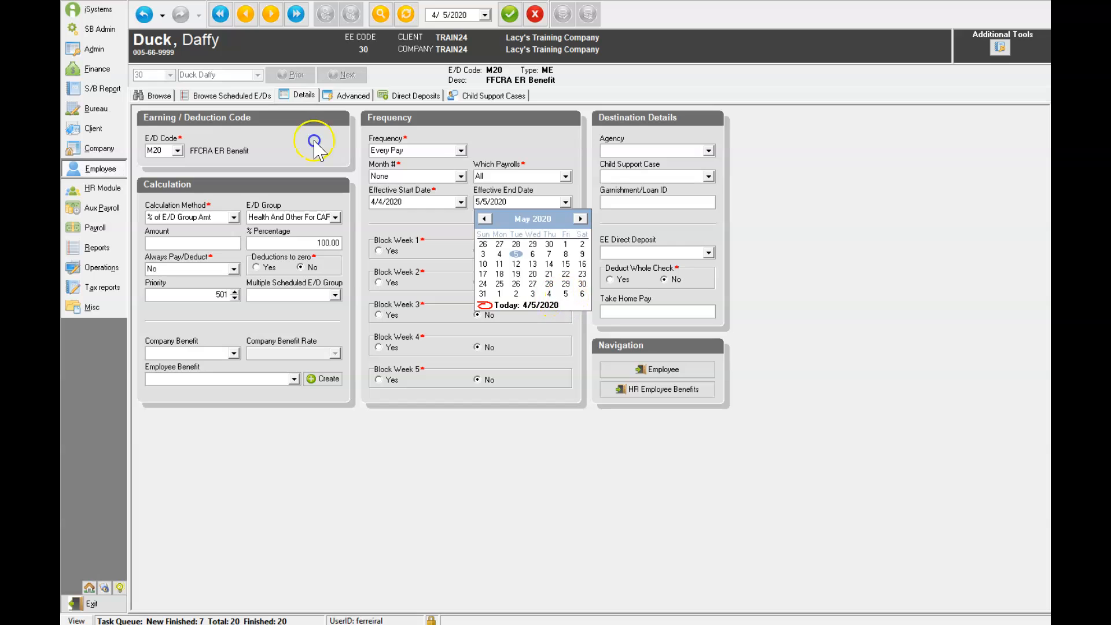
pyautogui.click(566, 294)
pyautogui.click(510, 14)
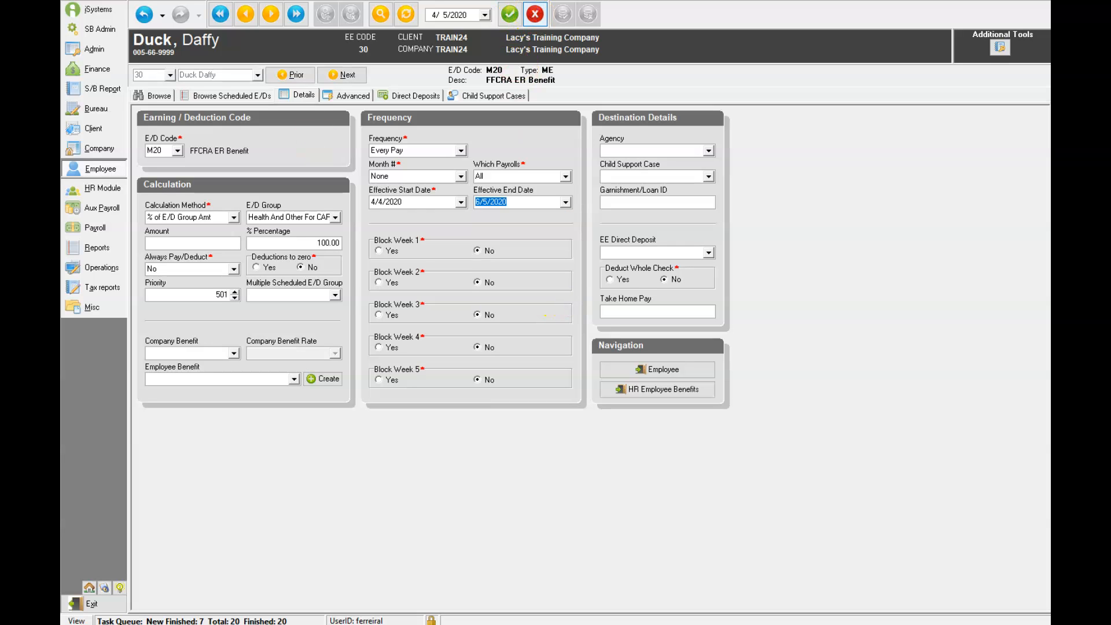
pyautogui.click(253, 95)
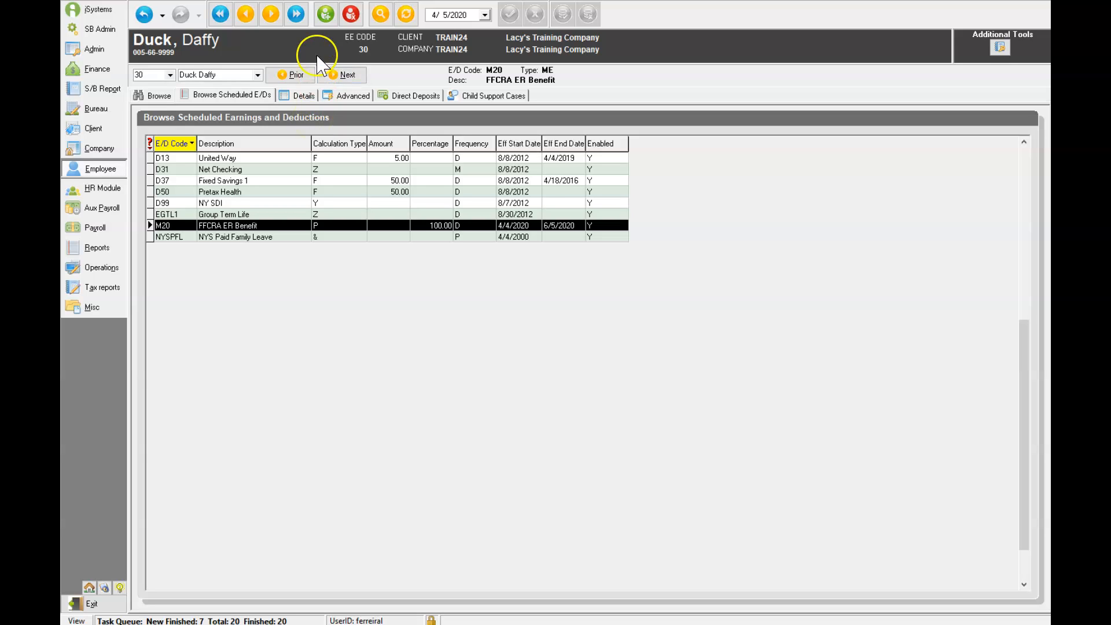
# Add a scheduled M11 Employer Sponsored Health Care amount of 100.00, then go to the Payroll screen
pyautogui.click(326, 13)
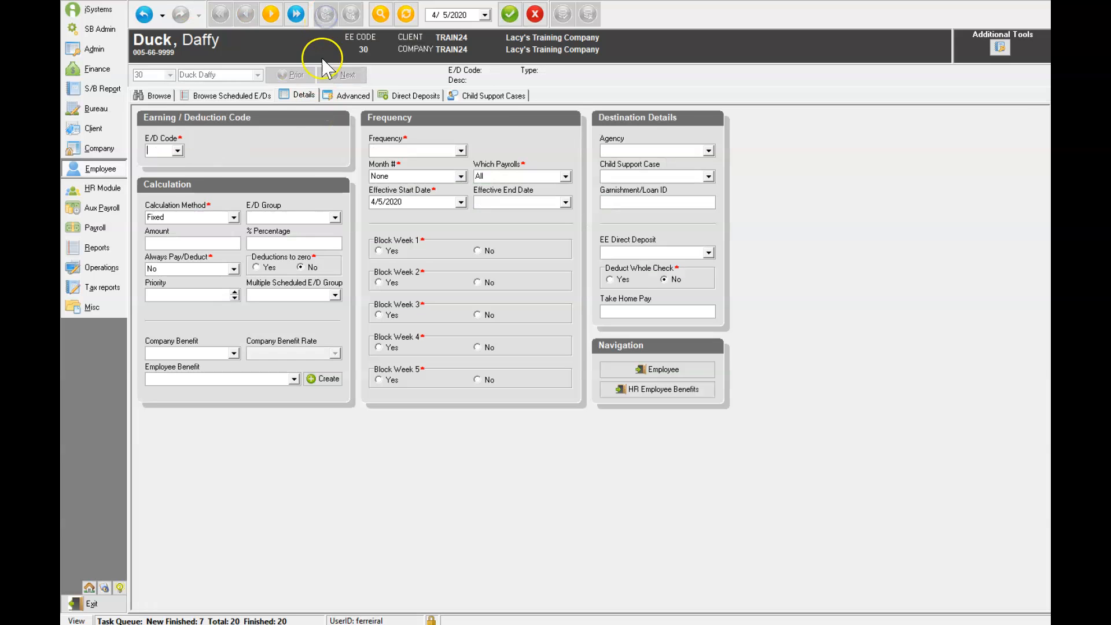
pyautogui.click(179, 151)
pyautogui.write('M11')
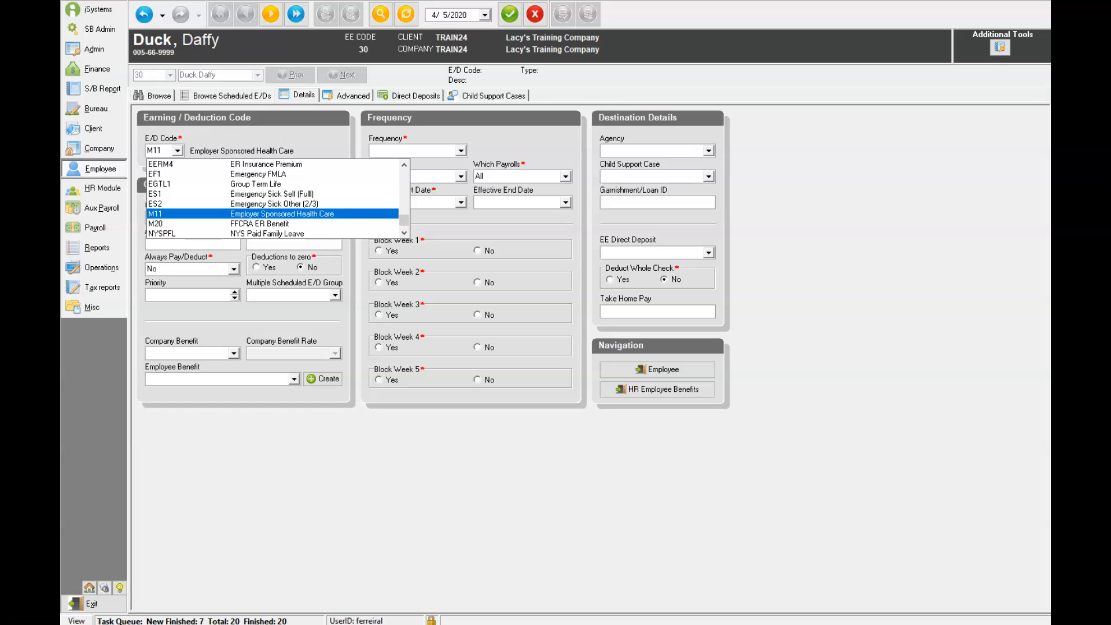
pyautogui.click(176, 214)
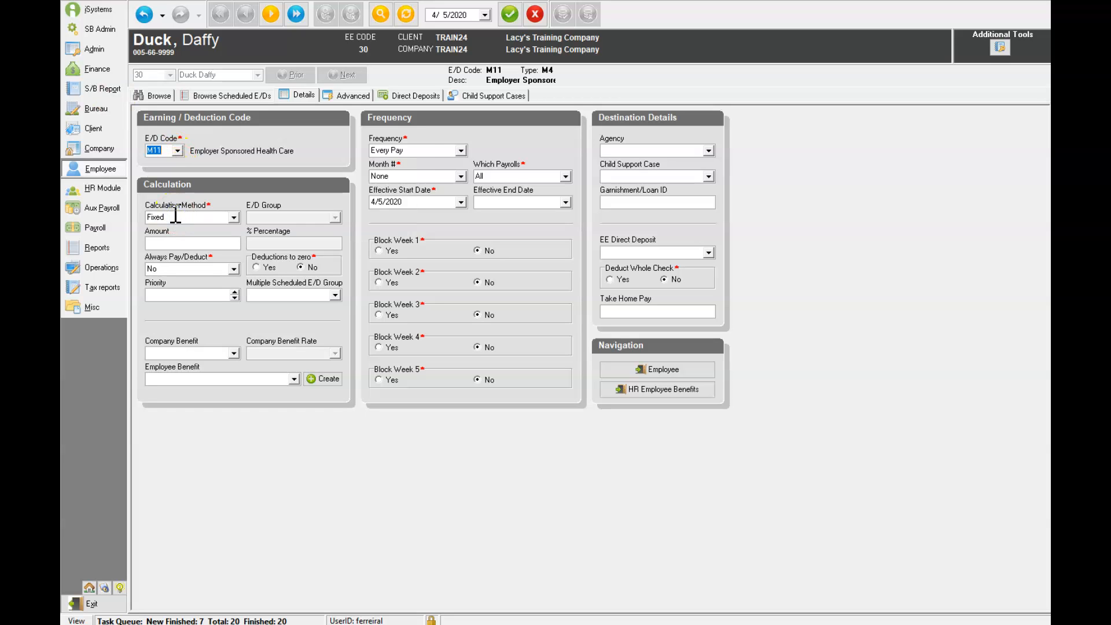
pyautogui.click(212, 243)
pyautogui.write('100')
pyautogui.click(510, 14)
pyautogui.click(563, 16)
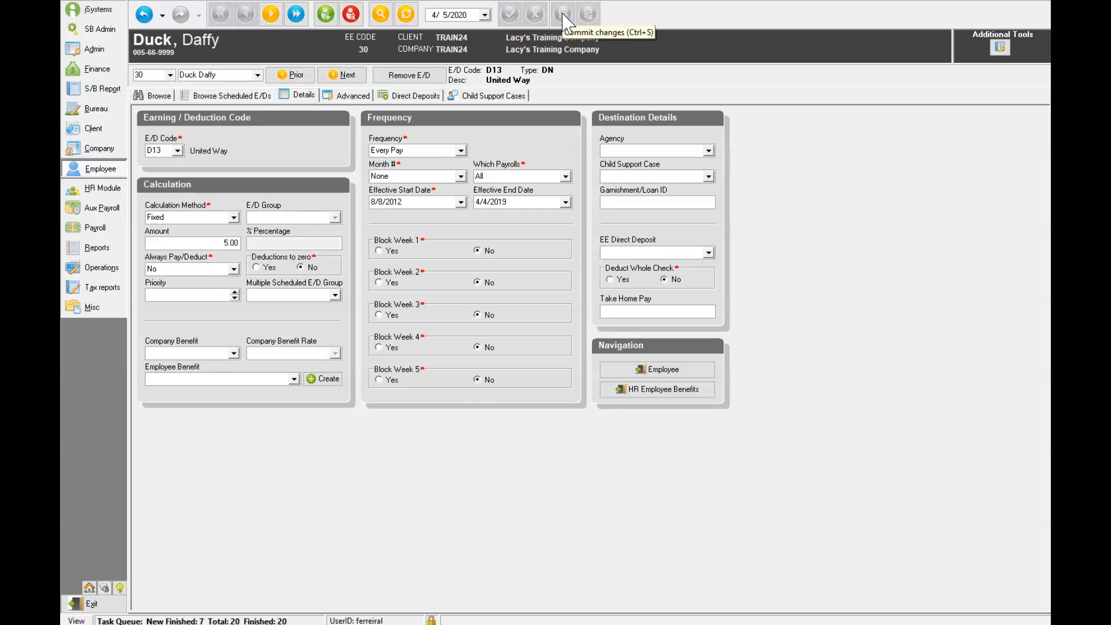
pyautogui.click(246, 95)
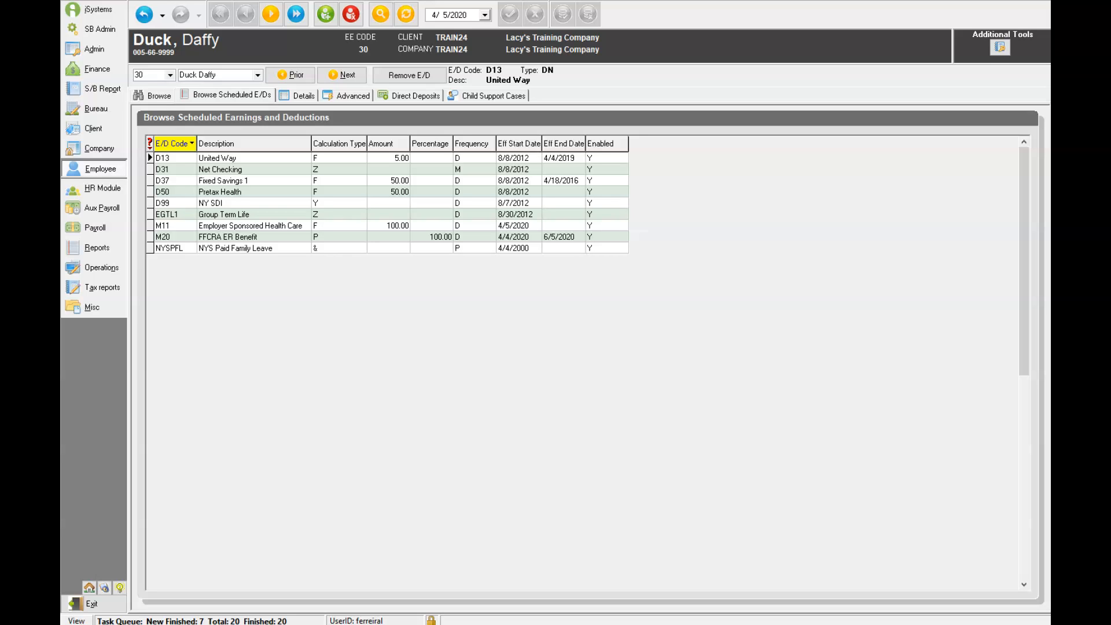
pyautogui.click(112, 230)
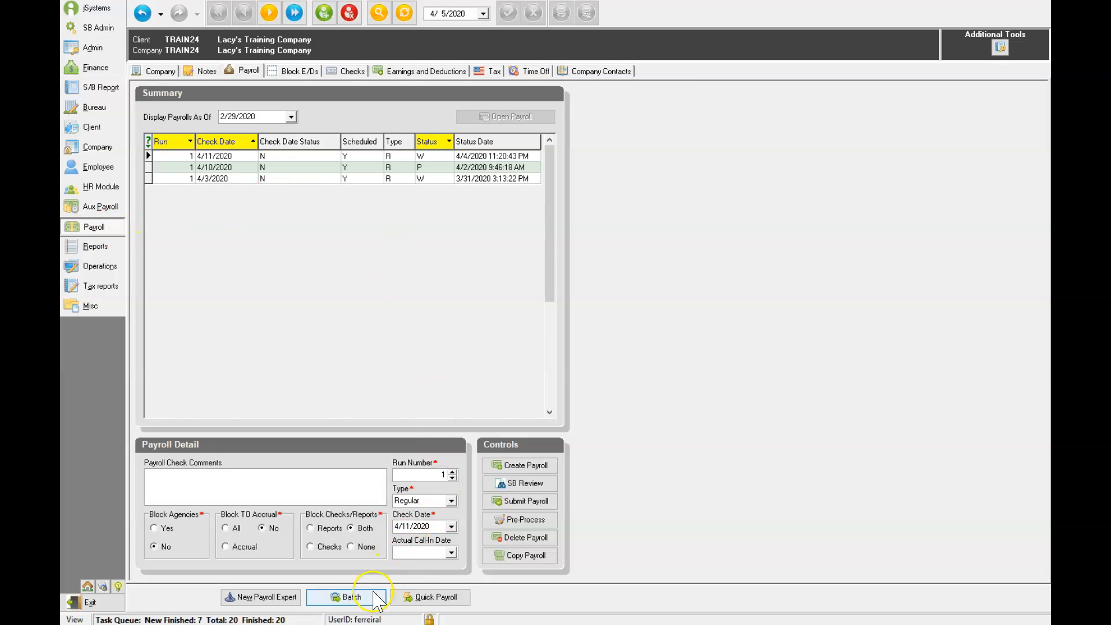
# Open the Quick Entry grid for the 4/11/2020 payroll batch and sort by the hours columns
pyautogui.click(349, 597)
pyautogui.click(204, 72)
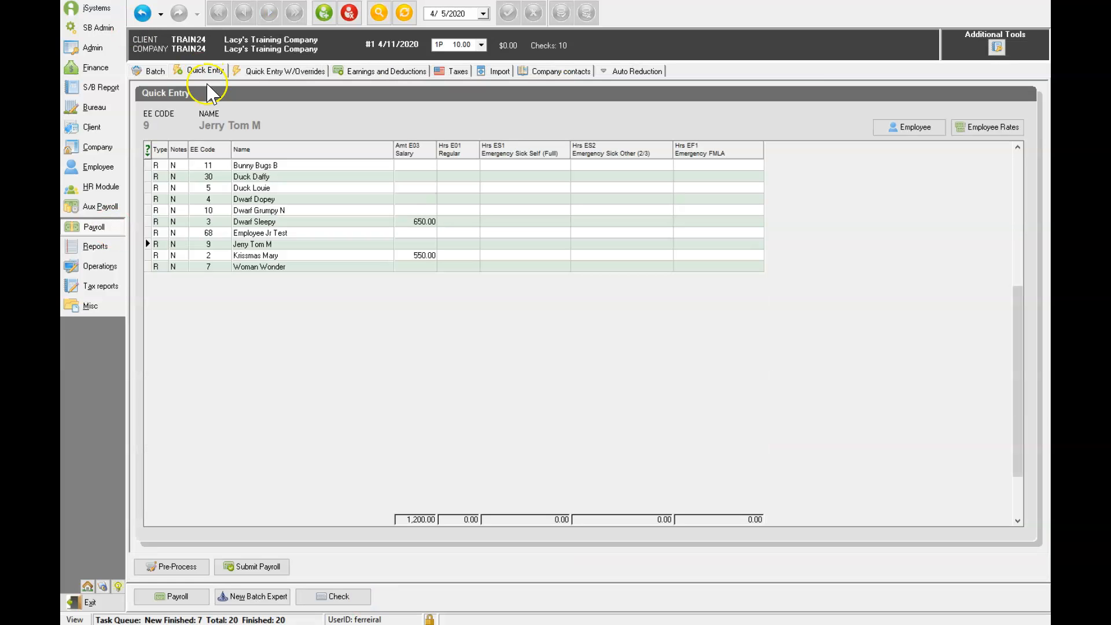
pyautogui.click(562, 152)
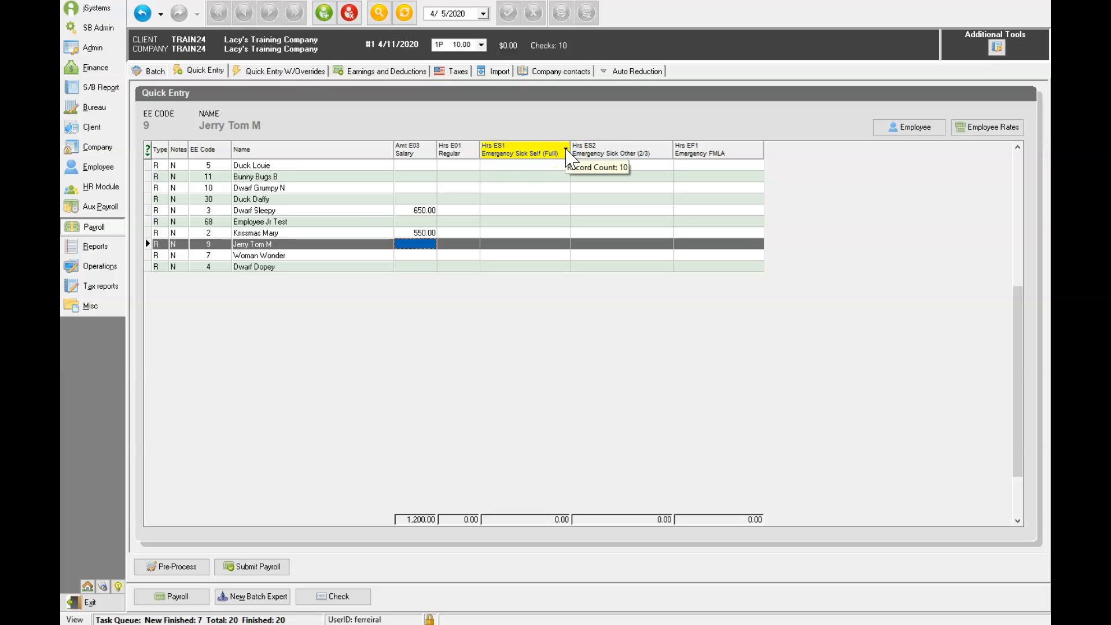
pyautogui.click(668, 152)
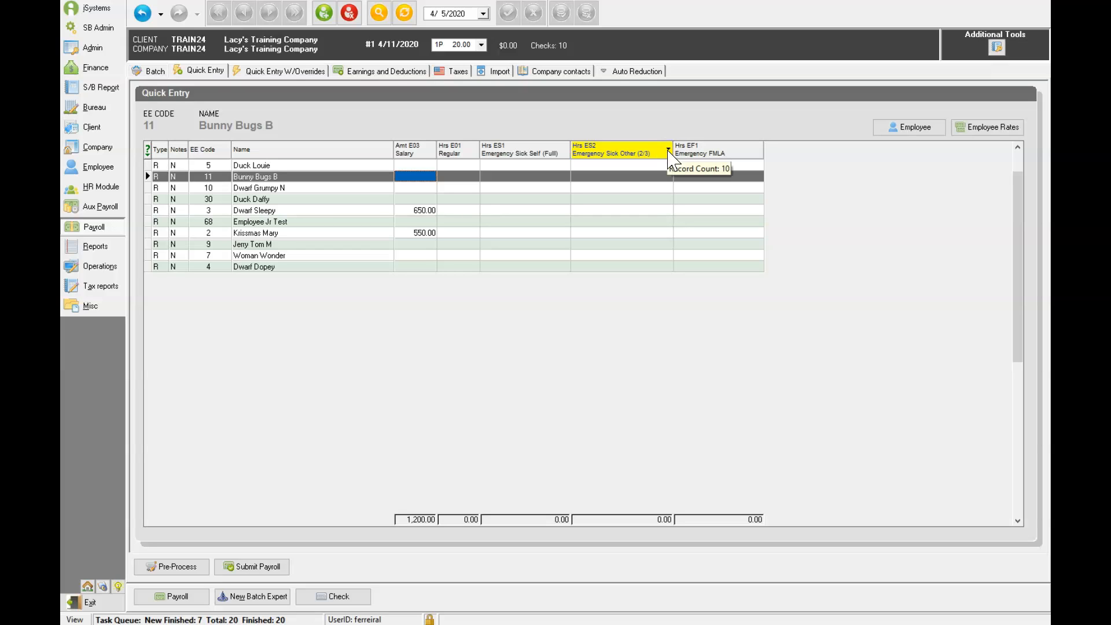
pyautogui.click(758, 153)
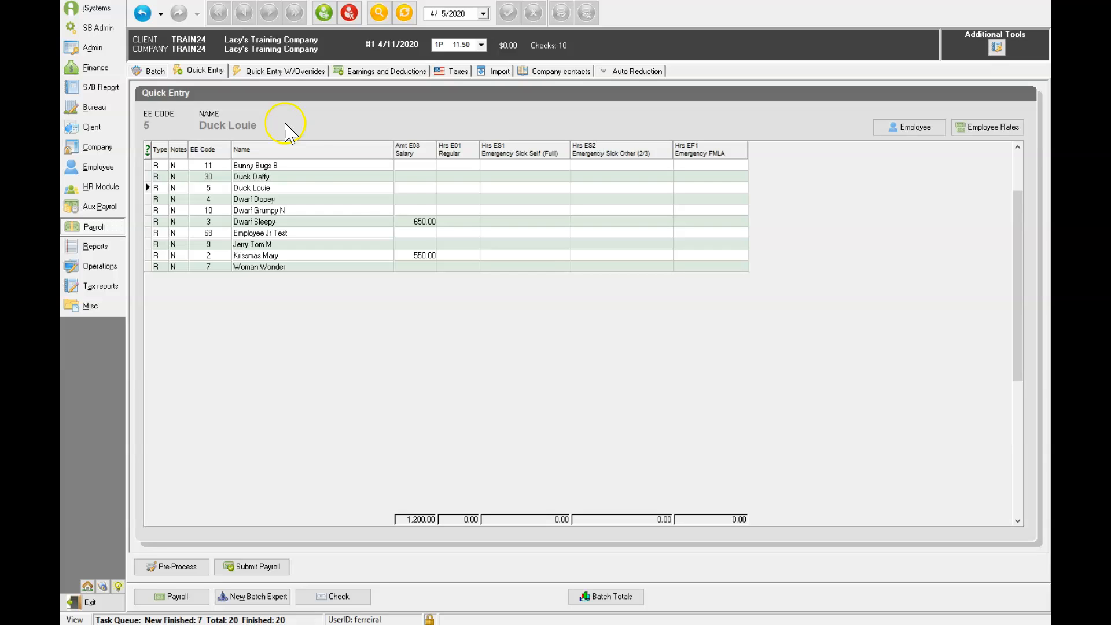
# Add an EF1 Emergency FMLA hours column to the Quick Entry grid
pyautogui.rightClick(306, 166)
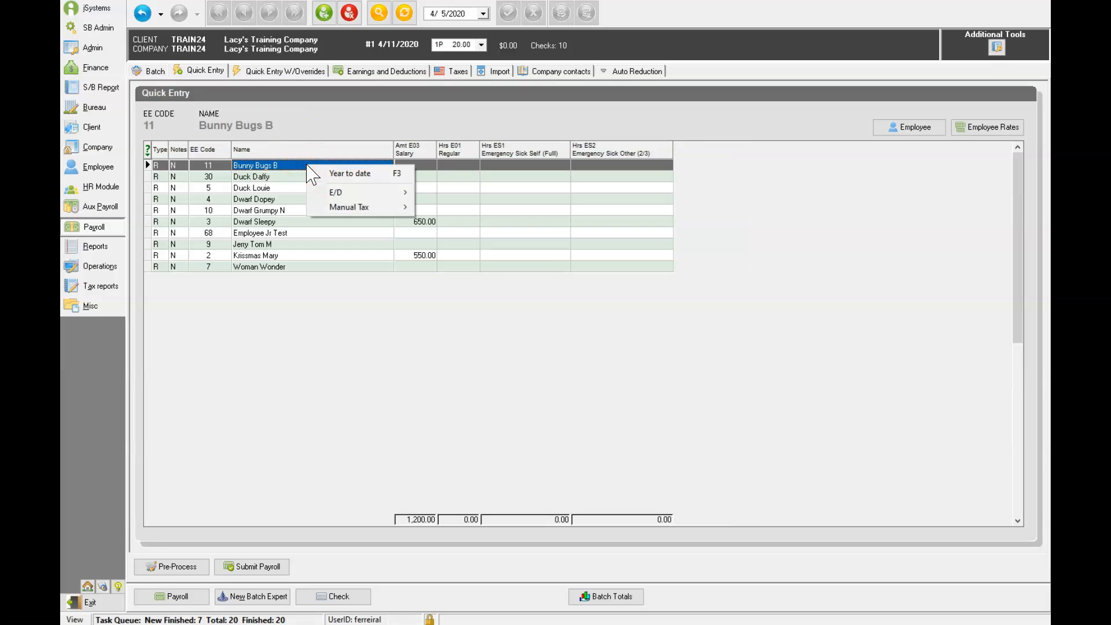
pyautogui.moveTo(335, 197)
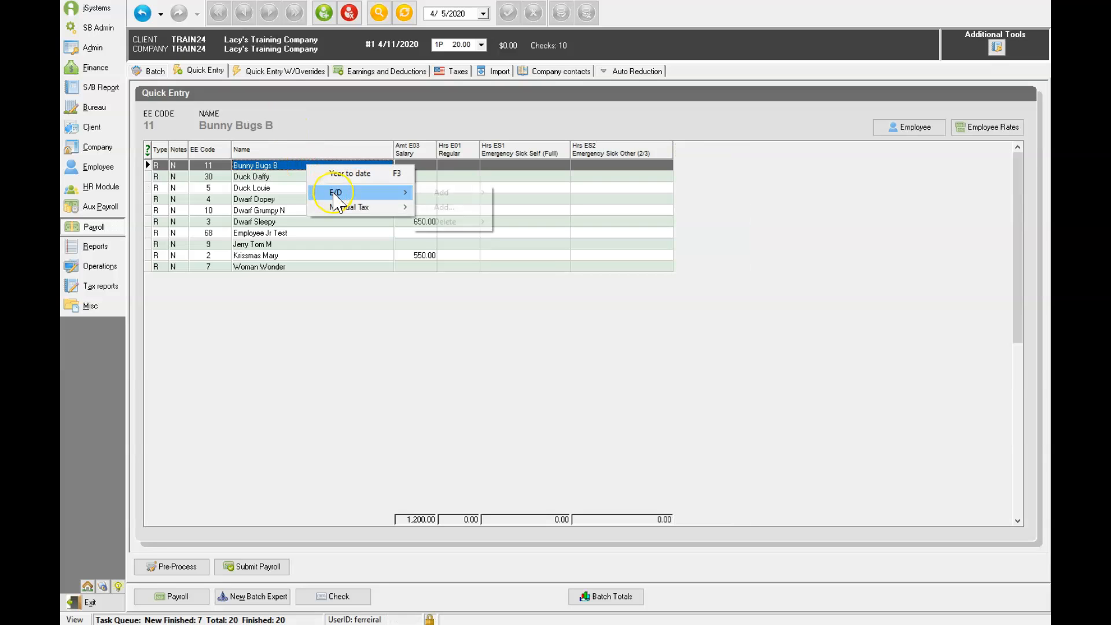
pyautogui.click(449, 192)
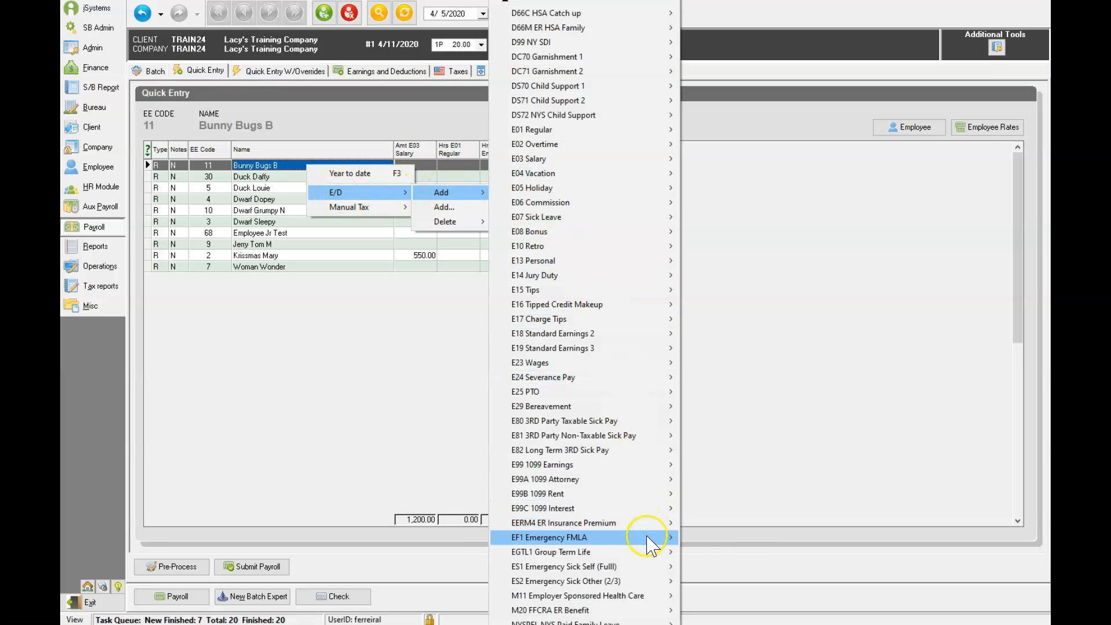
pyautogui.moveTo(647, 538)
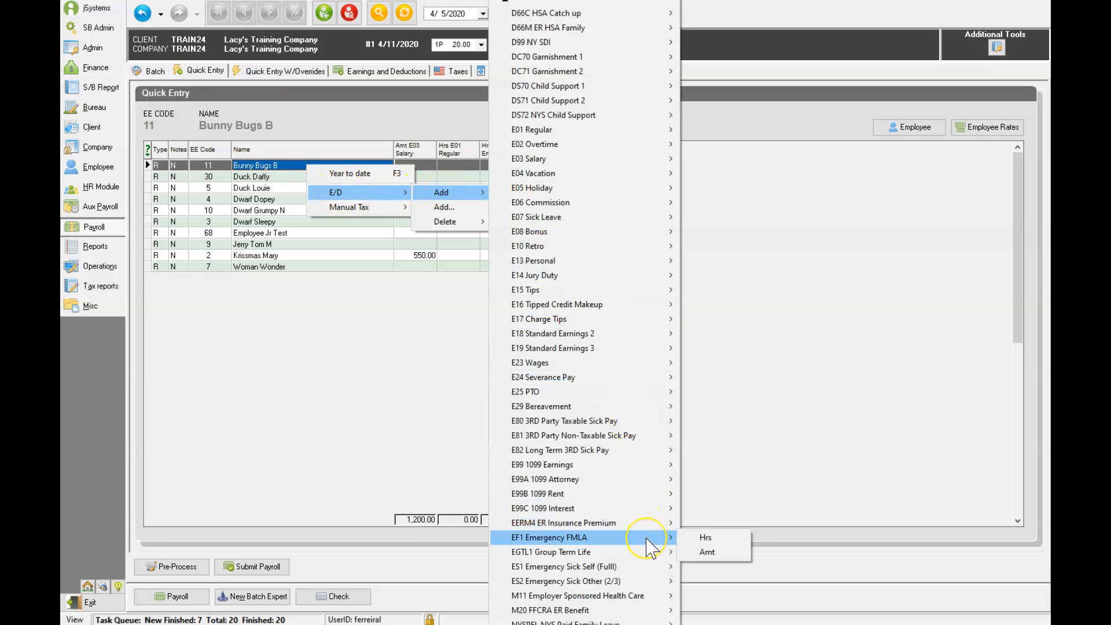
pyautogui.click(716, 537)
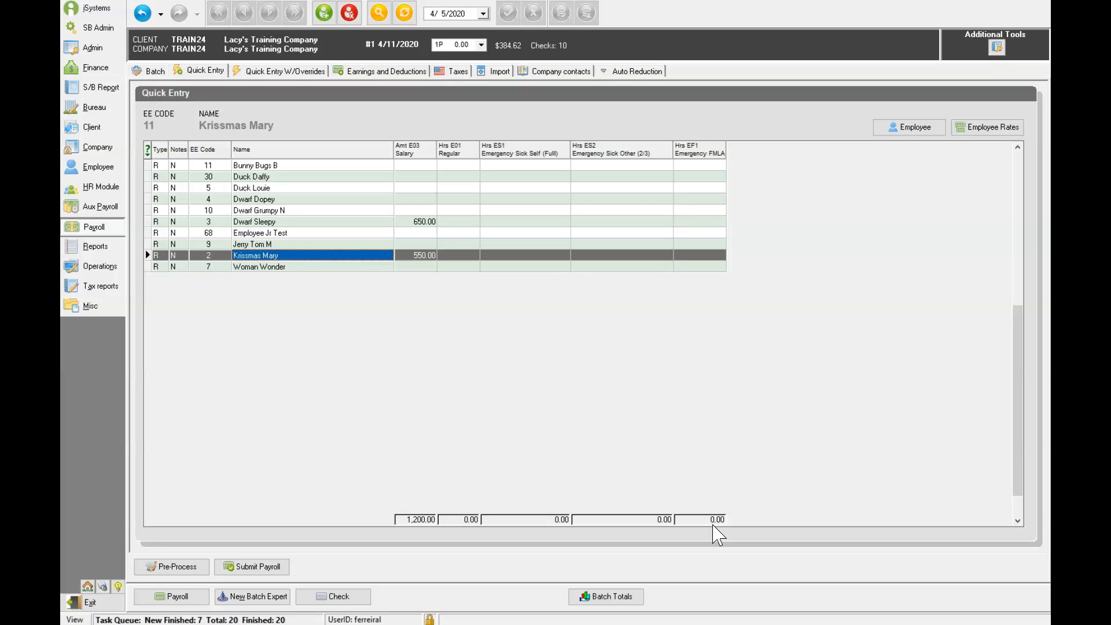
# Enter ES1 Emergency Sick Self hours of 20, 40 and 37.50 for three employees
pyautogui.click(514, 165)
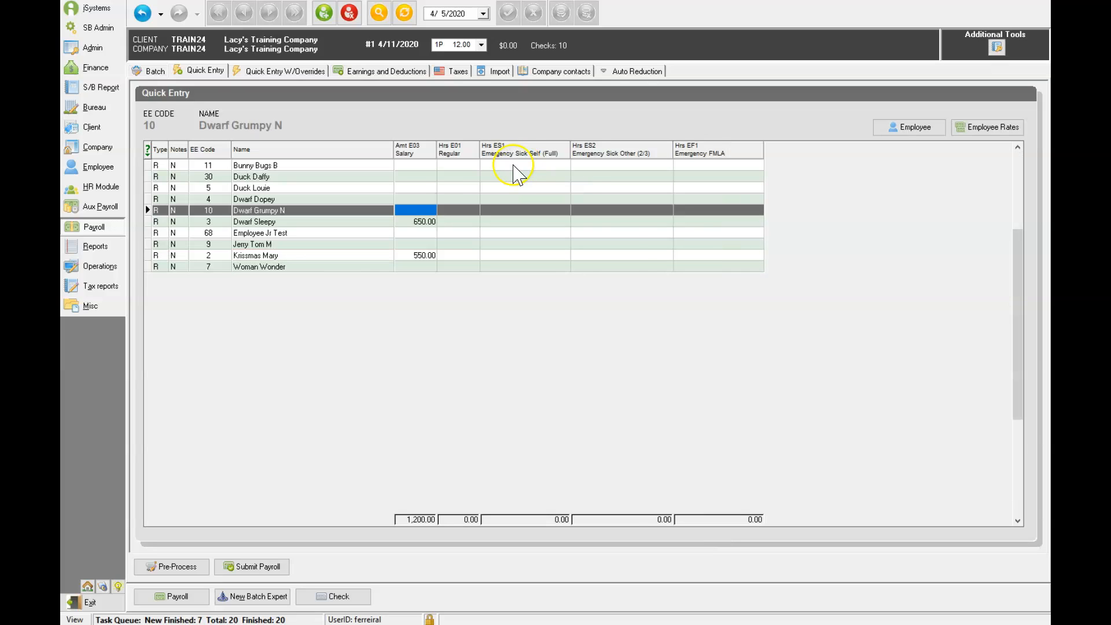
pyautogui.click(513, 166)
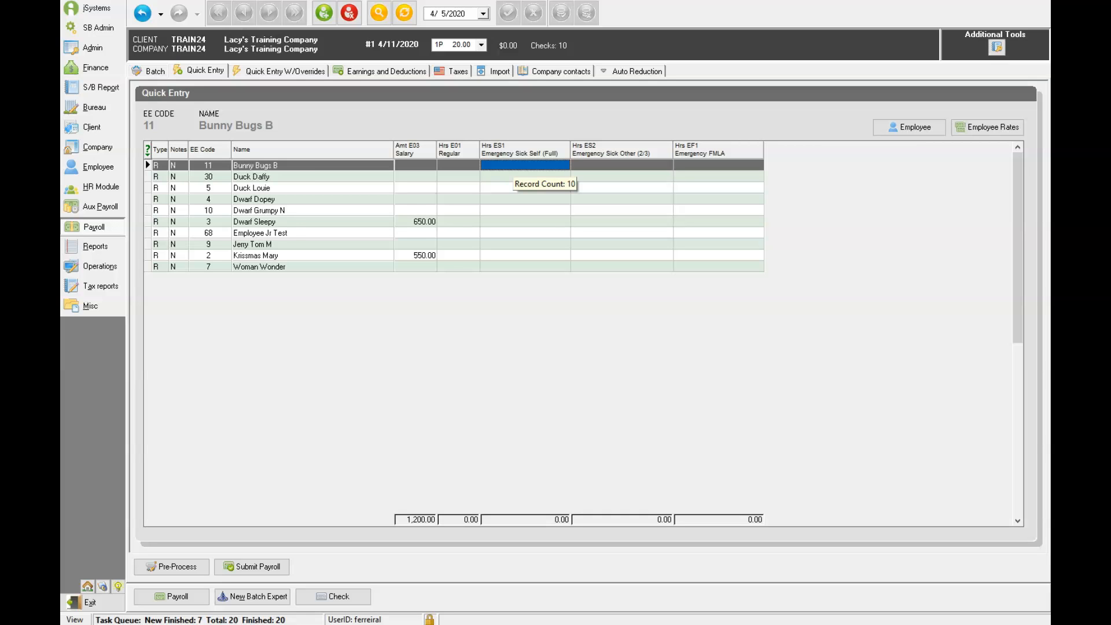
pyautogui.write('2')
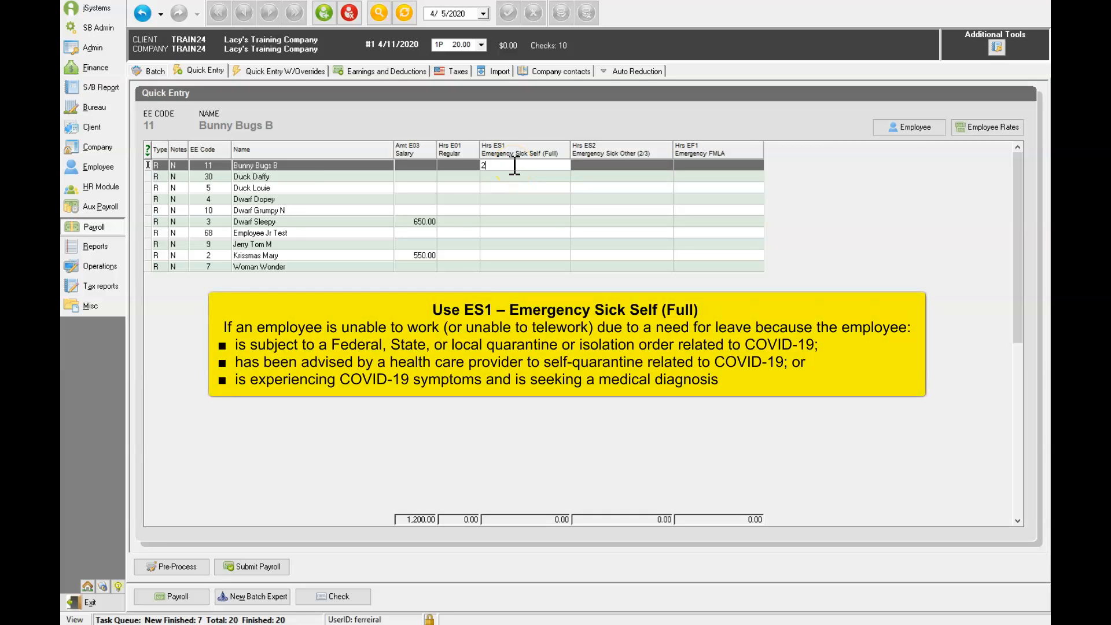
pyautogui.write('0')
pyautogui.click(501, 200)
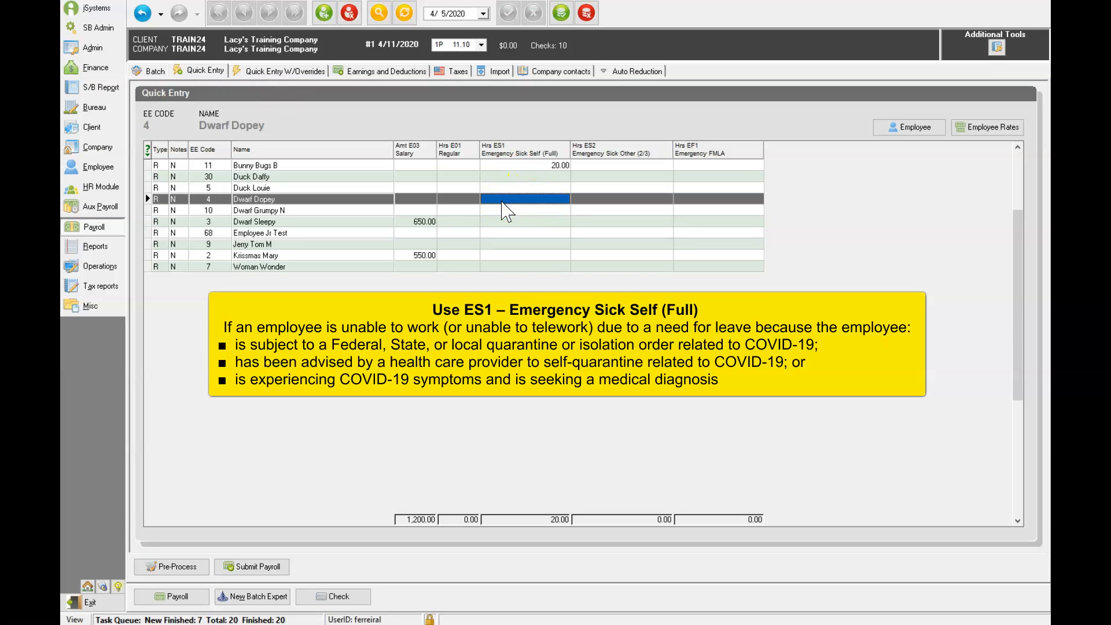
pyautogui.write('40')
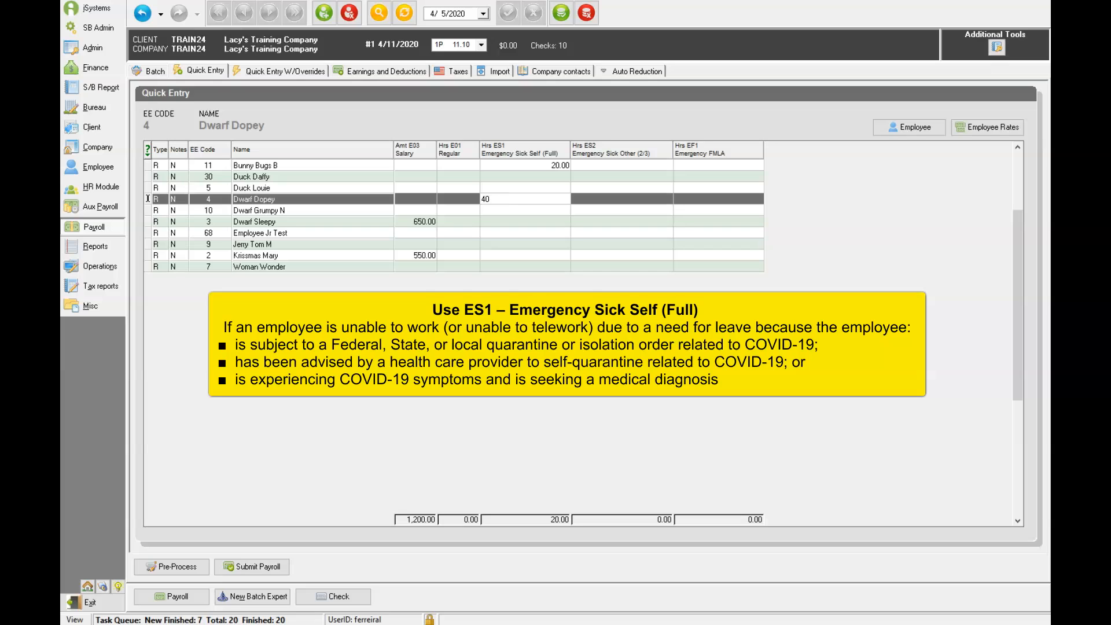
pyautogui.click(496, 212)
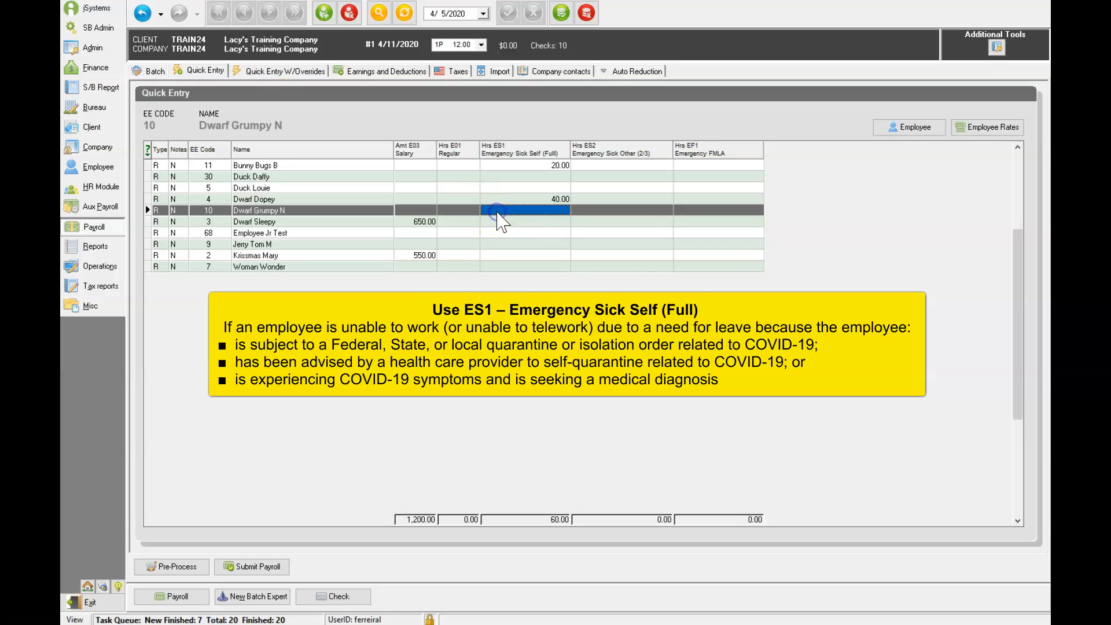
pyautogui.write('37.5')
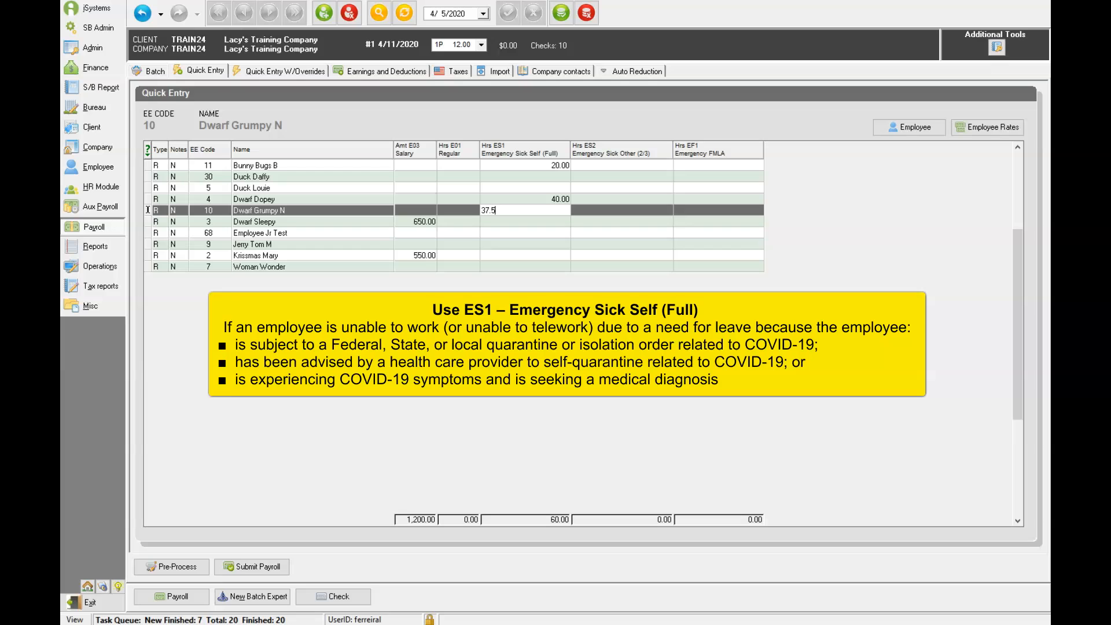
pyautogui.click(512, 247)
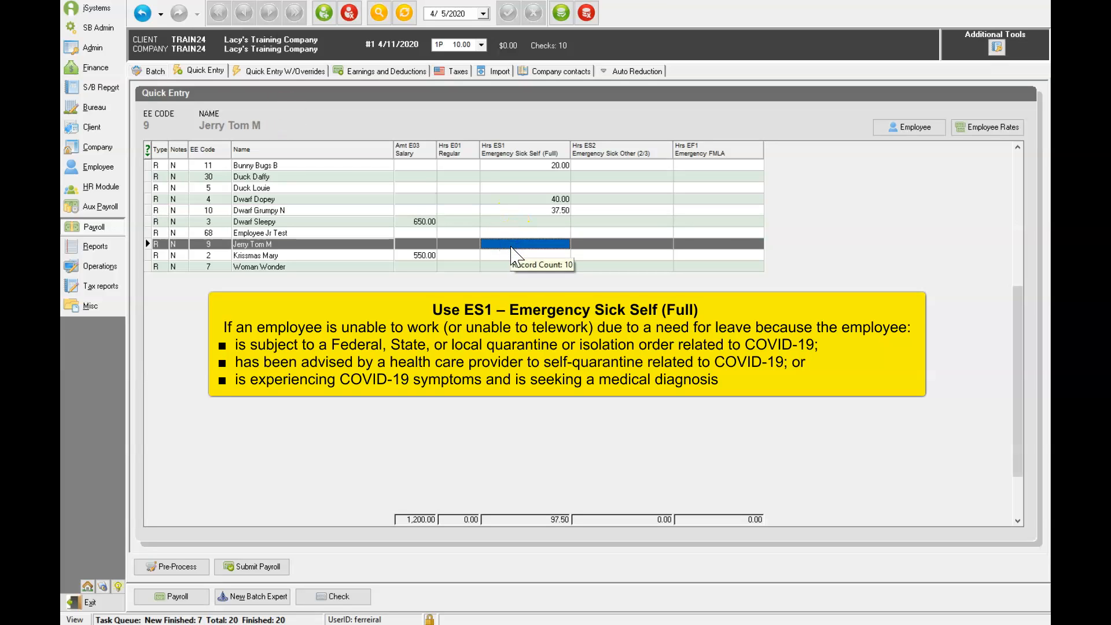
pyautogui.click(506, 256)
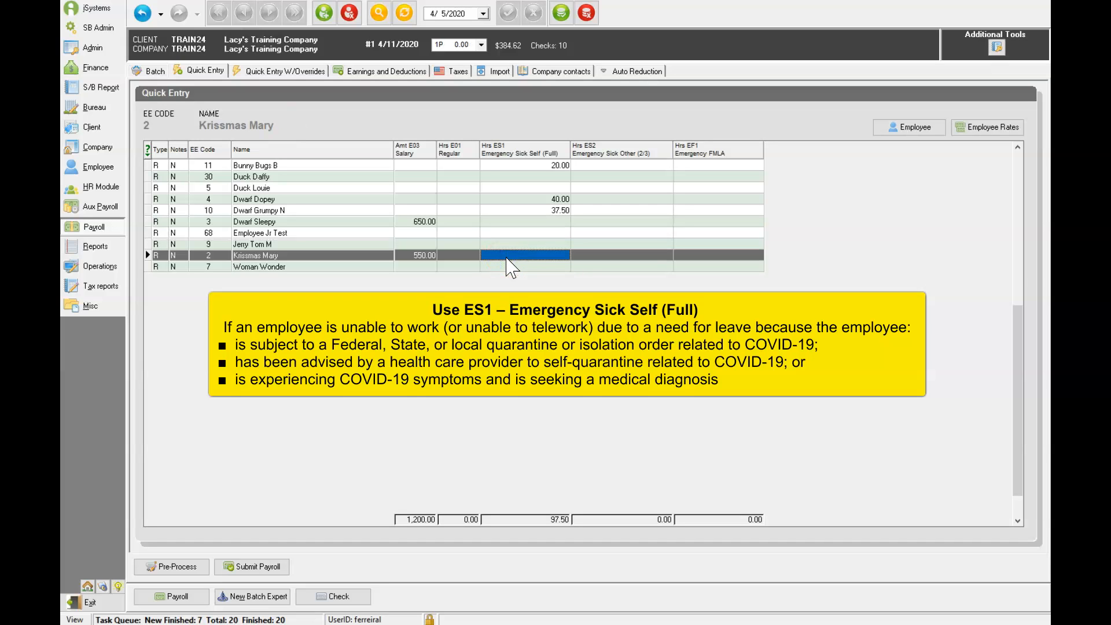
# Finish ES1 with 16 hours, then enter ES2 Emergency Sick Other hours of 30 and 40 for two employees
pyautogui.write('16')
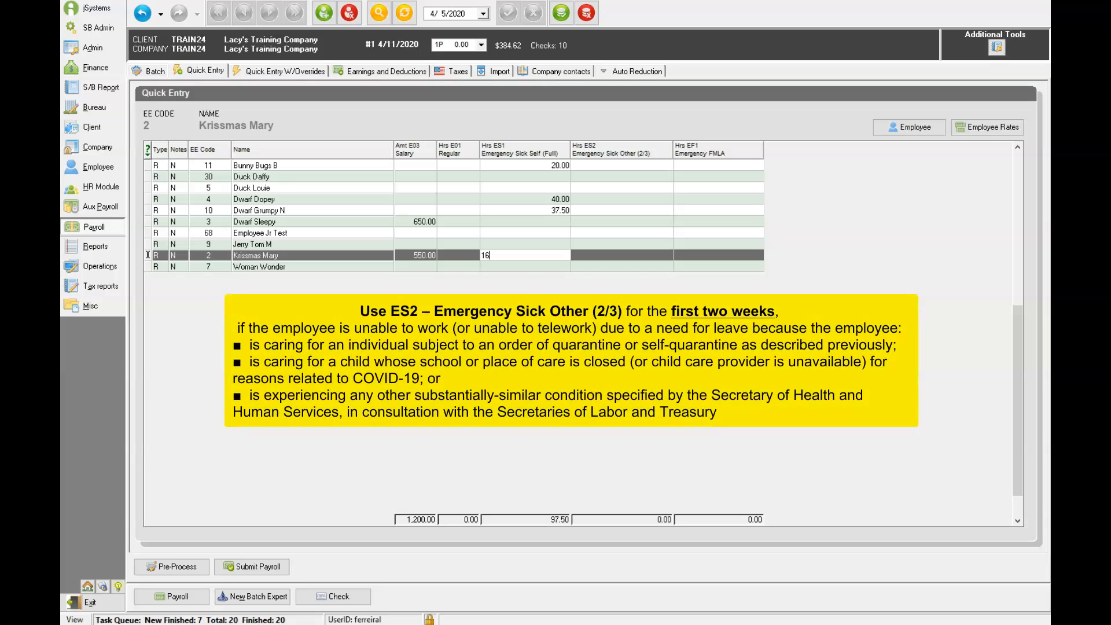
pyautogui.click(538, 265)
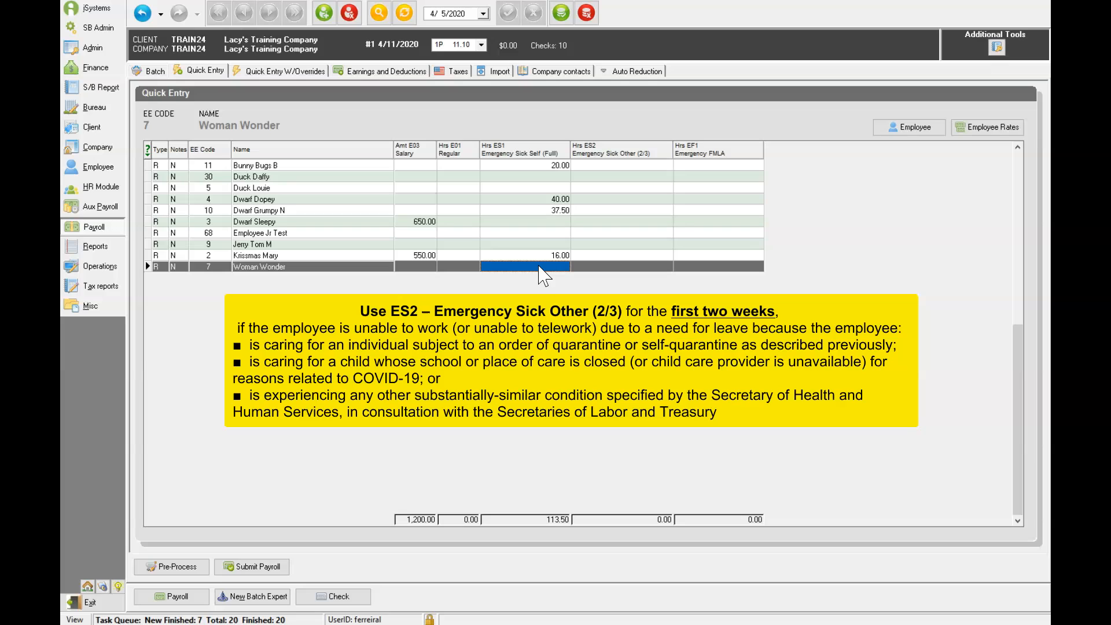
pyautogui.click(606, 186)
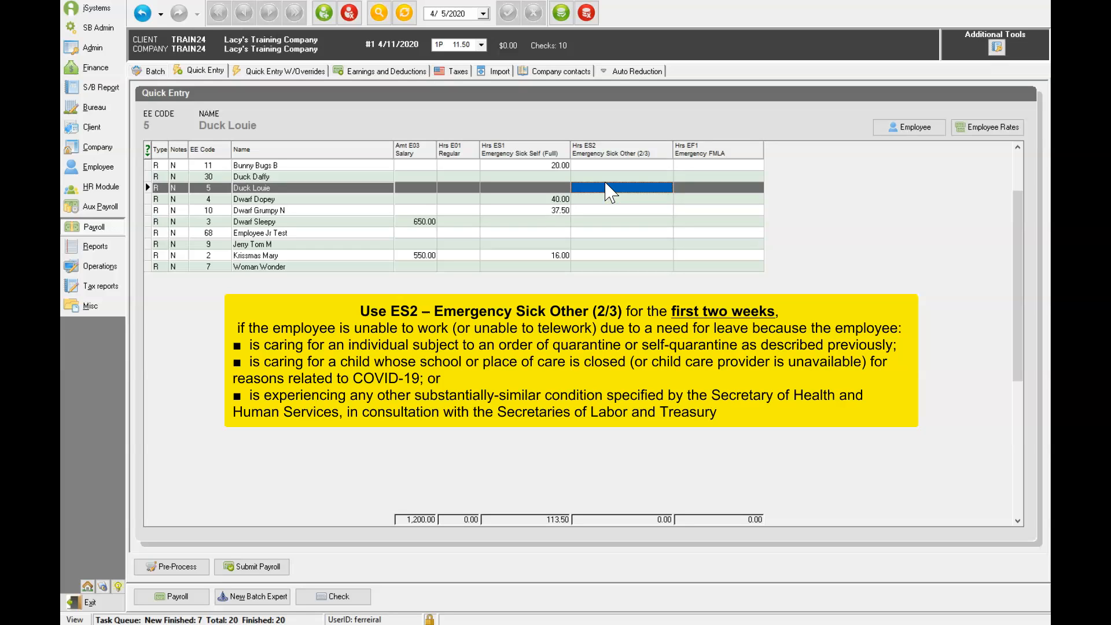
pyautogui.click(608, 189)
pyautogui.write('30')
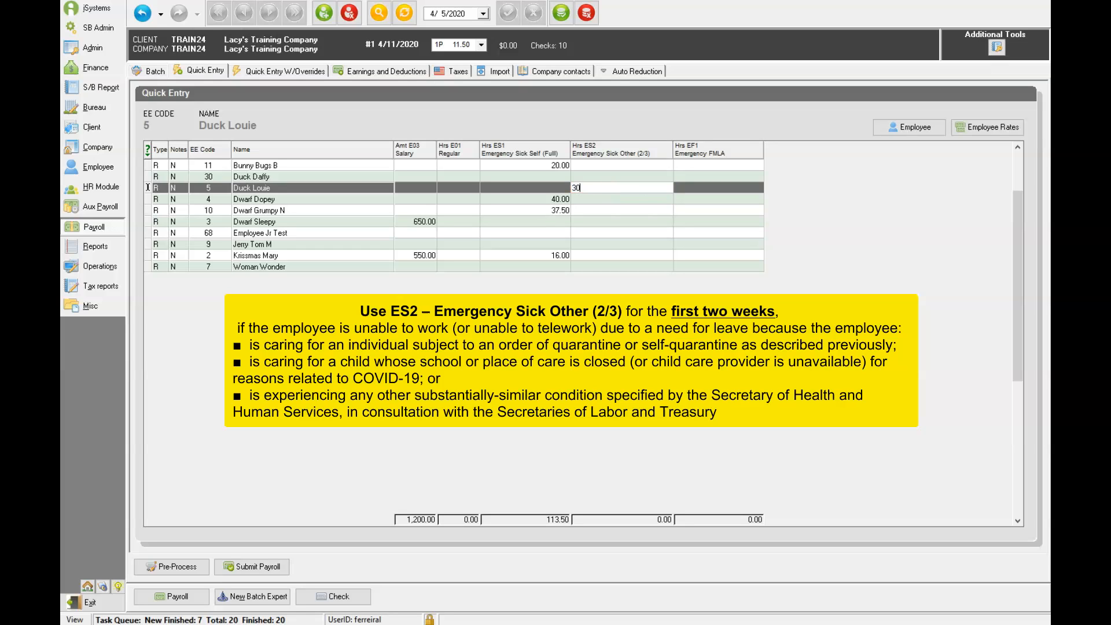
pyautogui.click(604, 243)
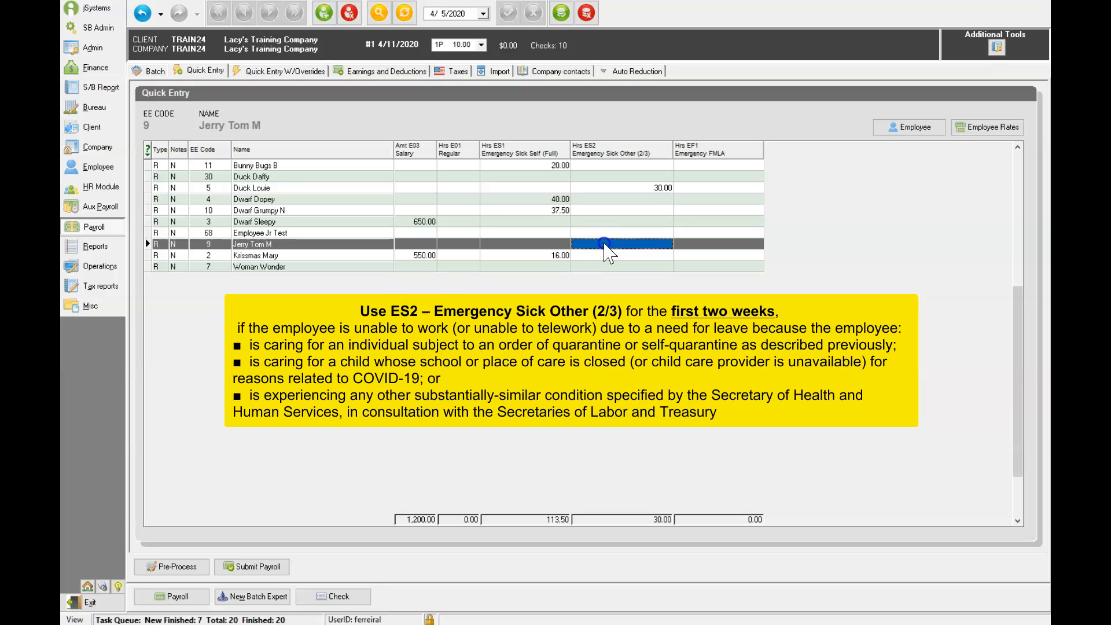
pyautogui.write('40')
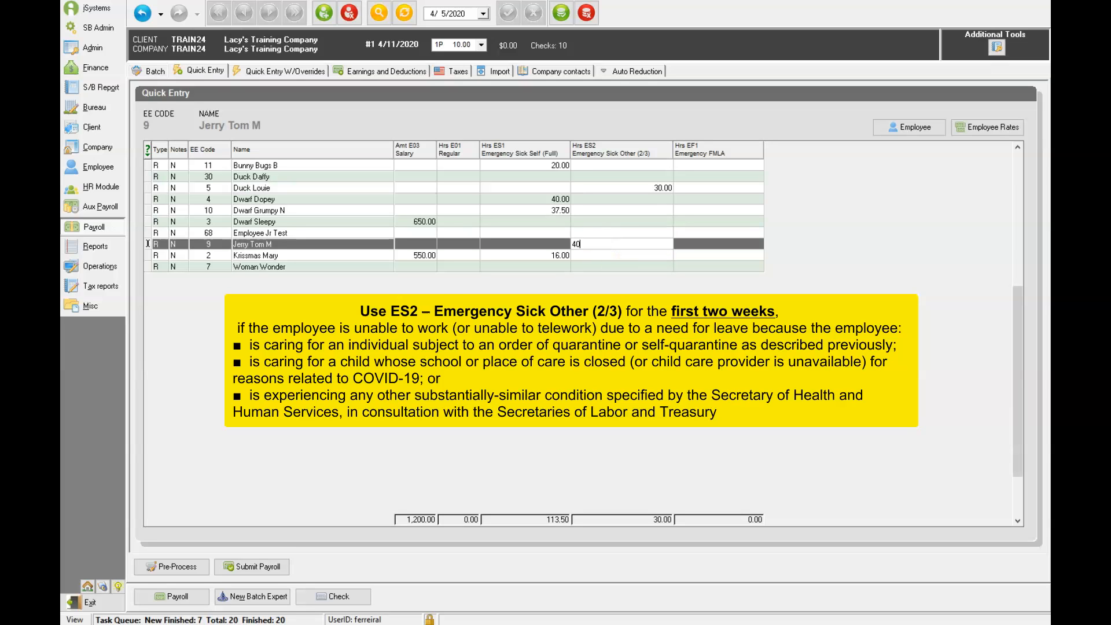
# Enter 40 EF1 Emergency FMLA hours for another employee
pyautogui.click(702, 177)
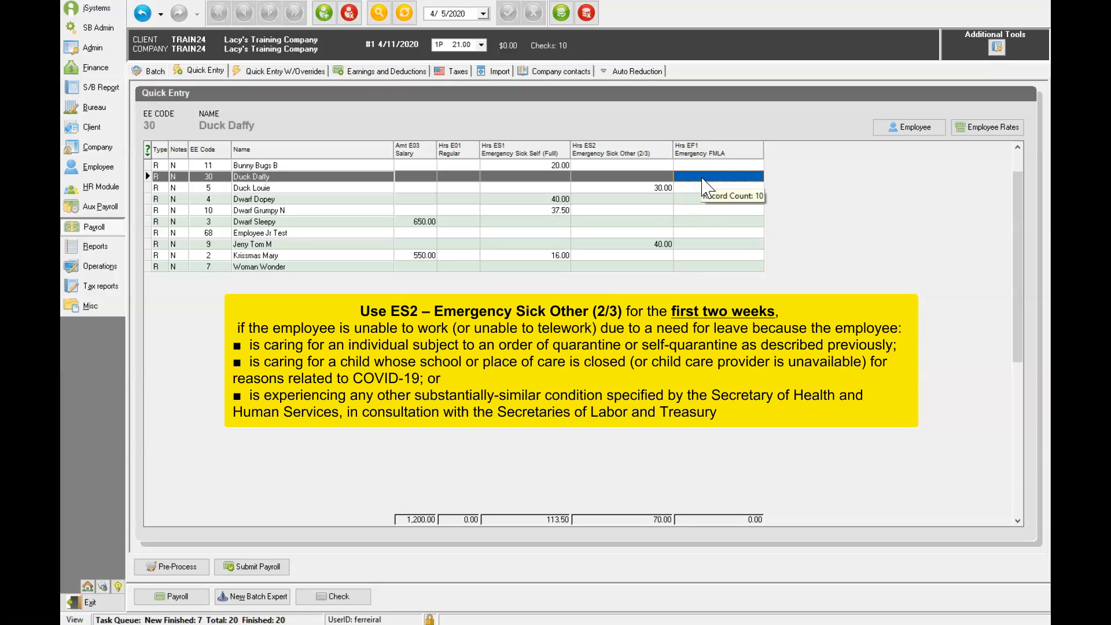
pyautogui.click(702, 177)
pyautogui.write('40')
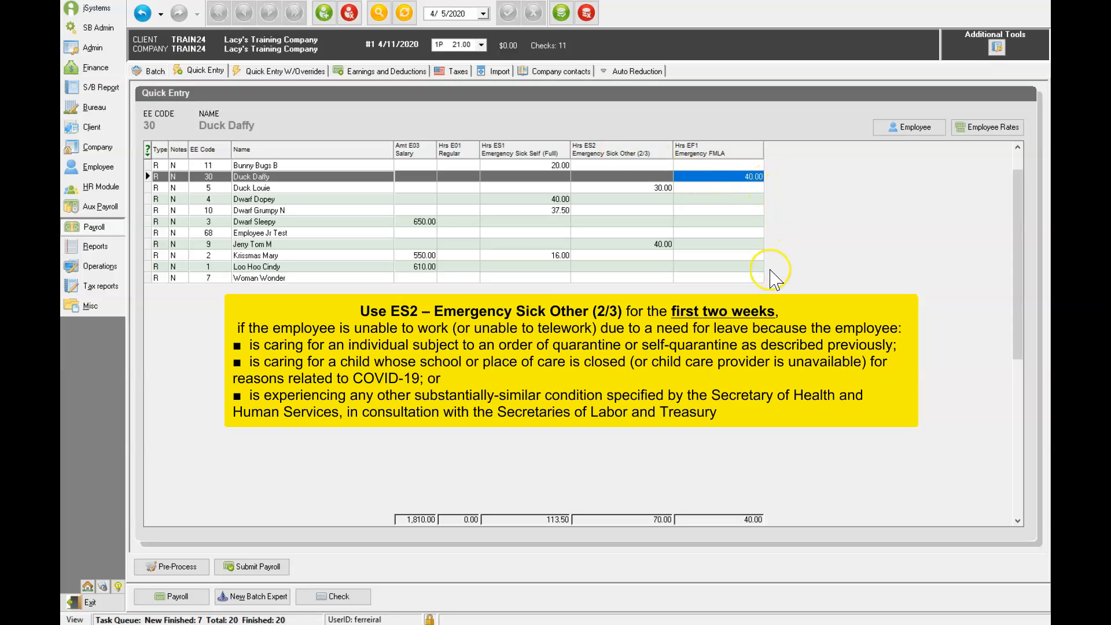
pyautogui.click(718, 279)
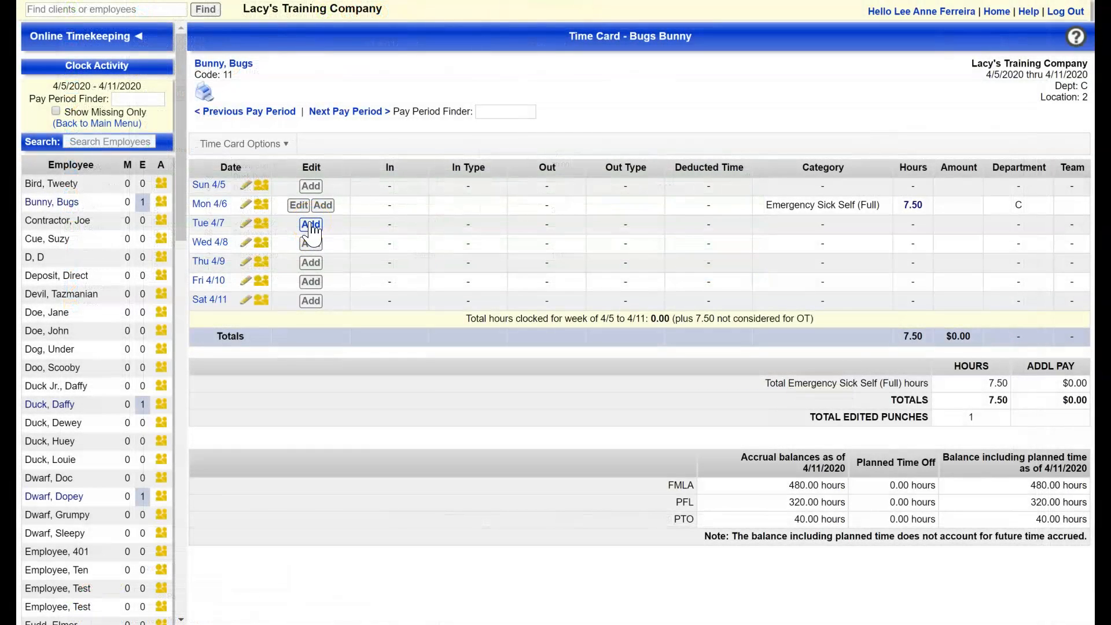
# Add a 7.50-hour Emergency Sick Self (Full) time entry on Tuesday 4/7
pyautogui.click(311, 225)
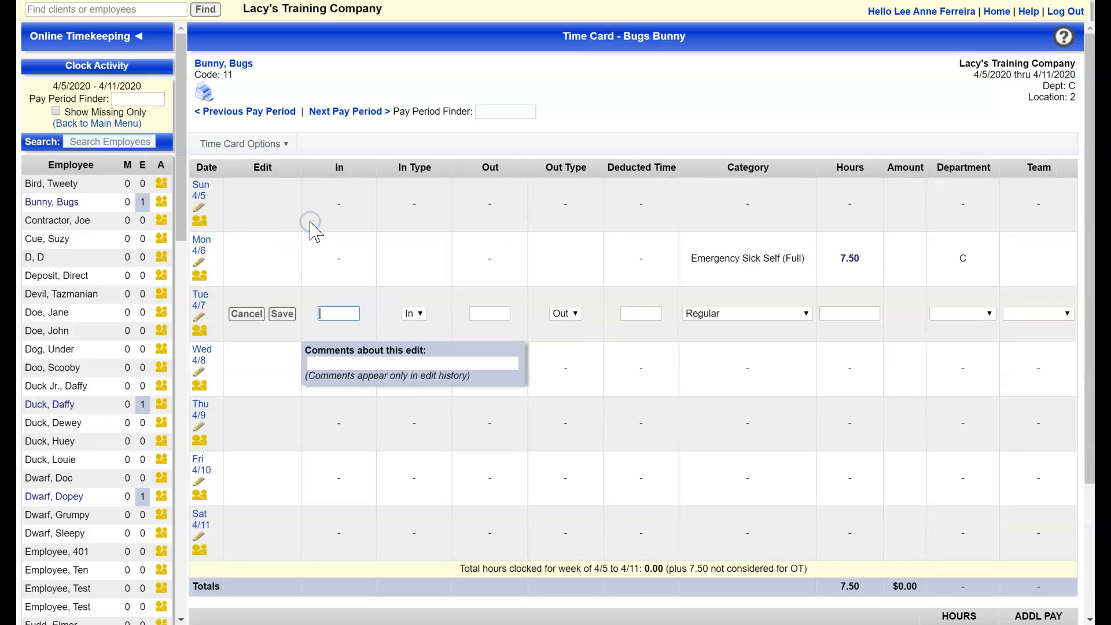
pyautogui.click(806, 313)
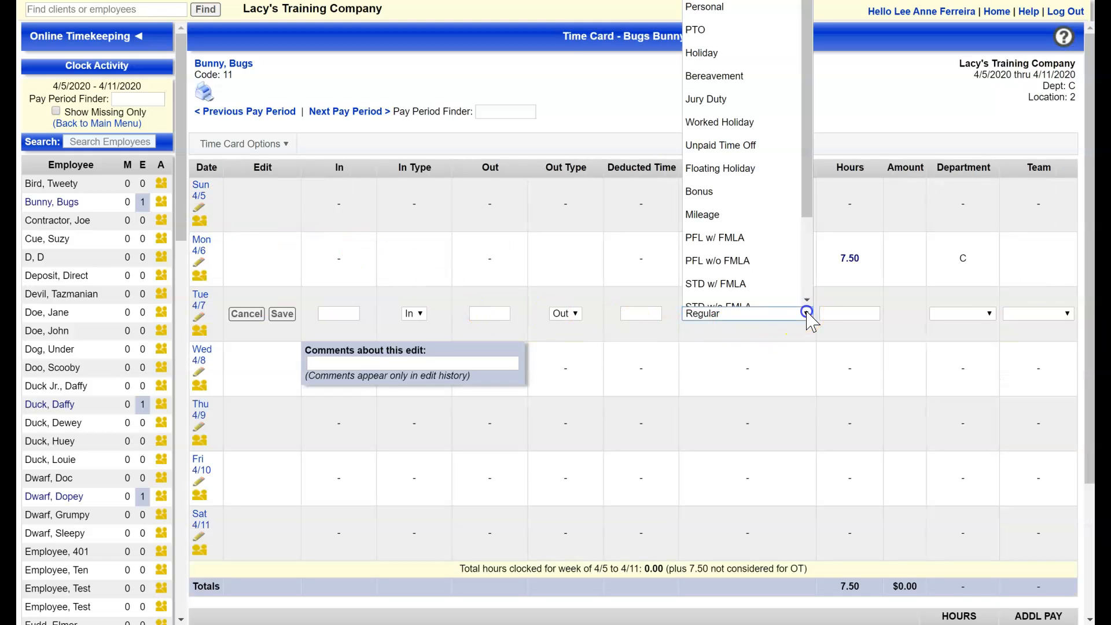
pyautogui.moveTo(807, 213); pyautogui.dragTo(802, 310)
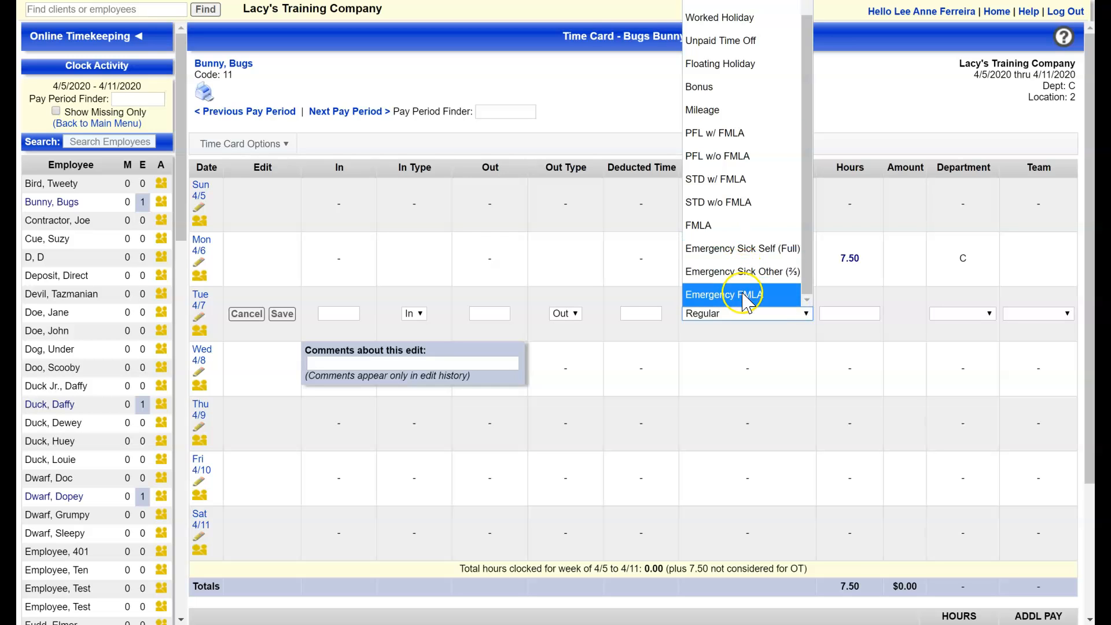
pyautogui.click(744, 248)
pyautogui.click(840, 313)
pyautogui.write('7.50')
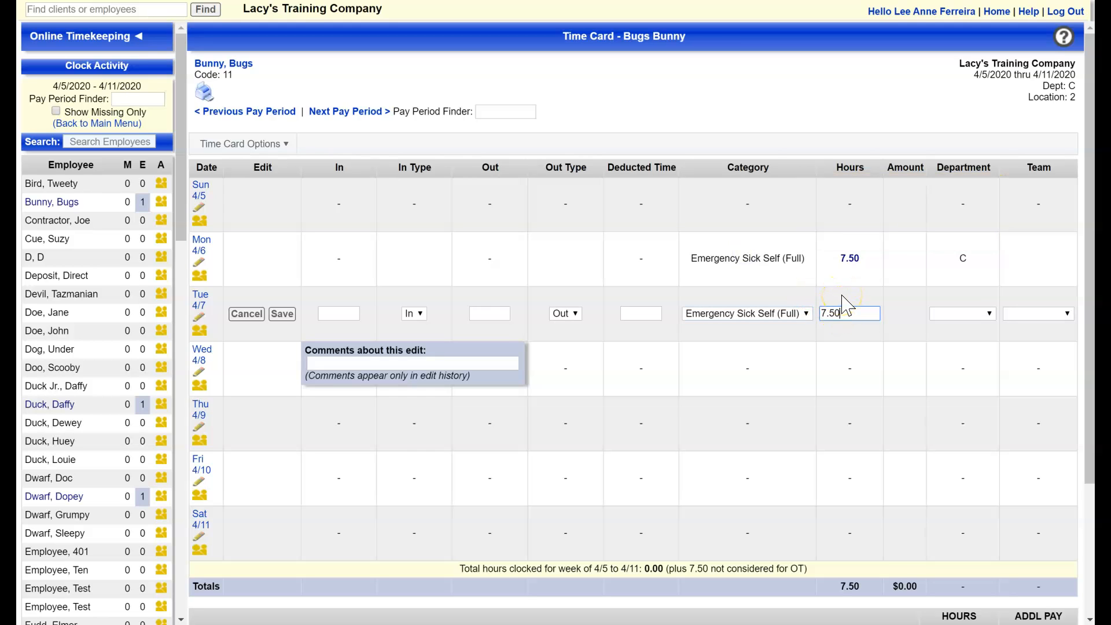
pyautogui.press('Return')
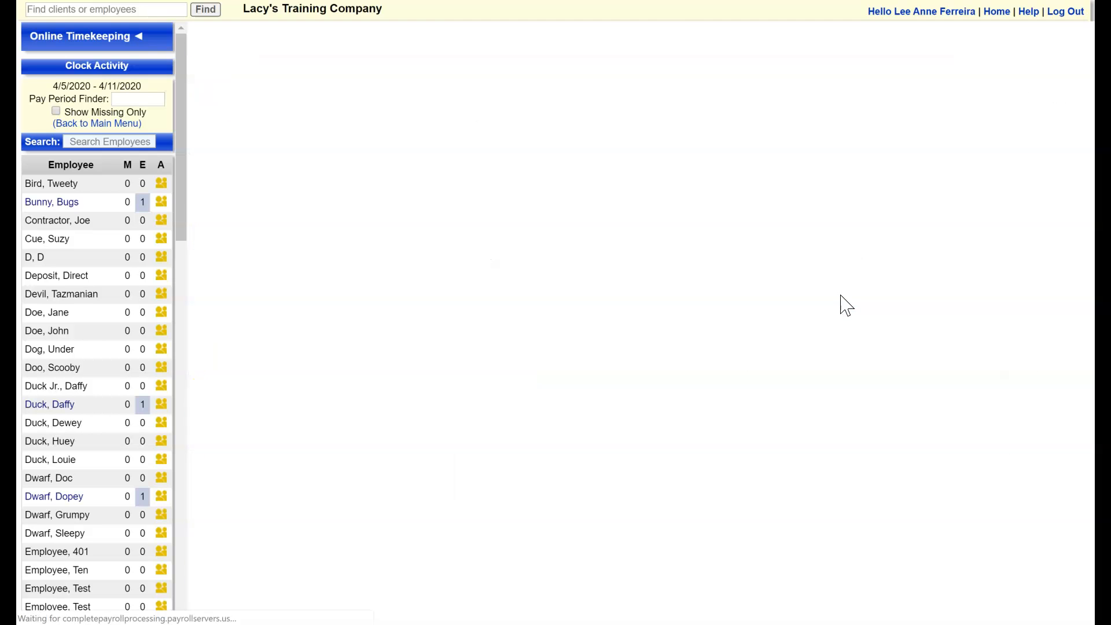
pyautogui.click(616, 343)
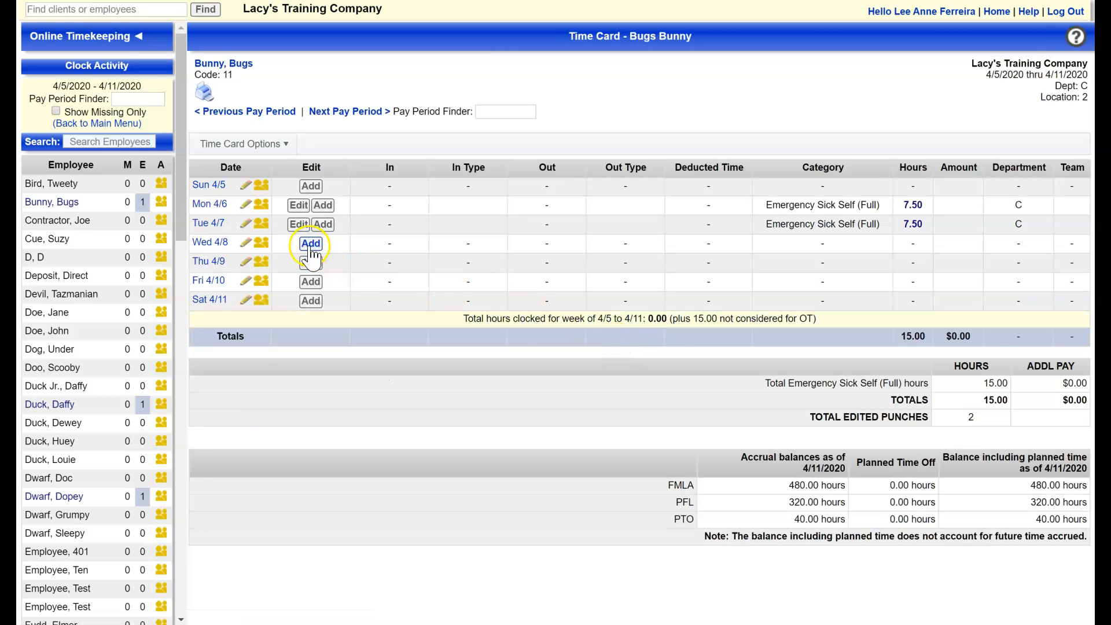
# Start a Wednesday 4/8 time entry with category Emergency Sick Self (Full)
pyautogui.click(310, 244)
pyautogui.click(745, 368)
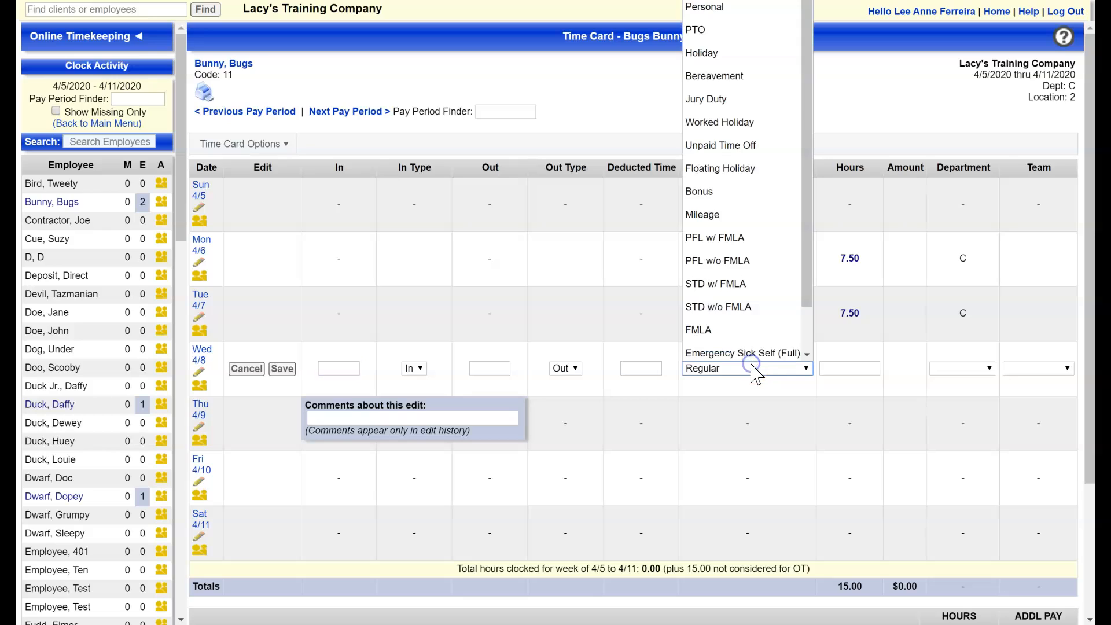
pyautogui.click(785, 349)
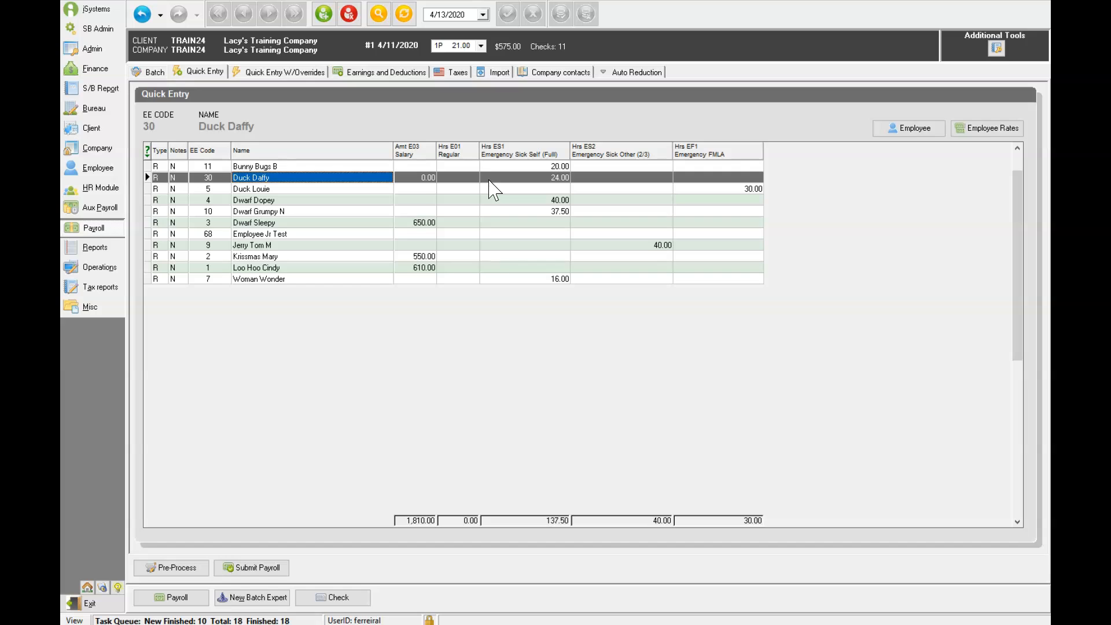
# Create a second check for the employee through the Payroll Expert, answering the salary question
pyautogui.doubleClick(490, 180)
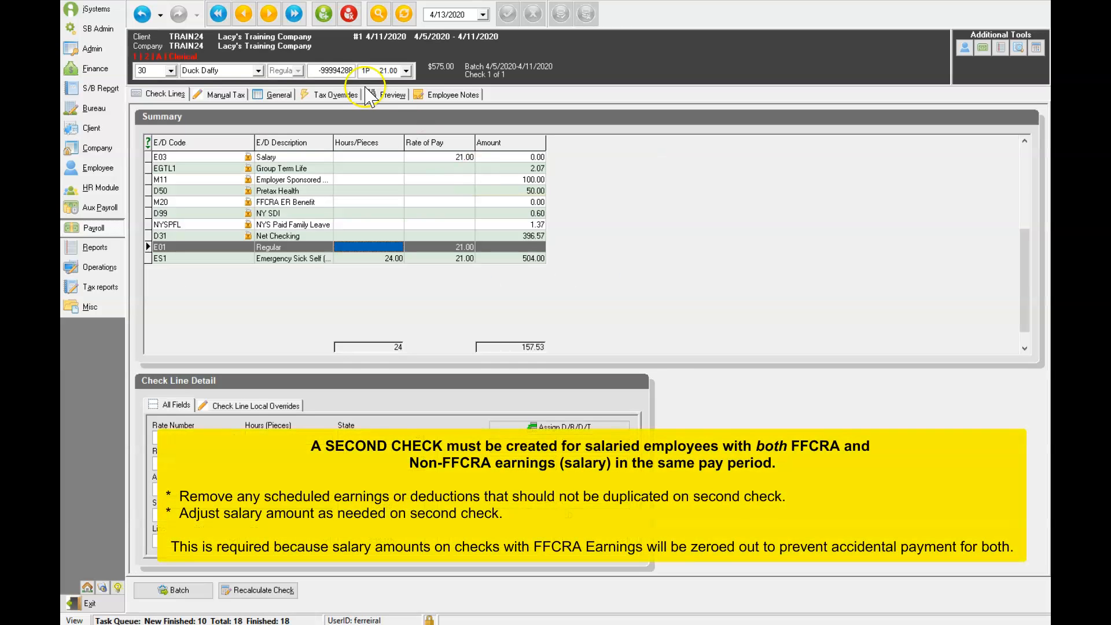
pyautogui.click(324, 14)
pyautogui.click(527, 392)
pyautogui.click(526, 394)
pyautogui.click(527, 394)
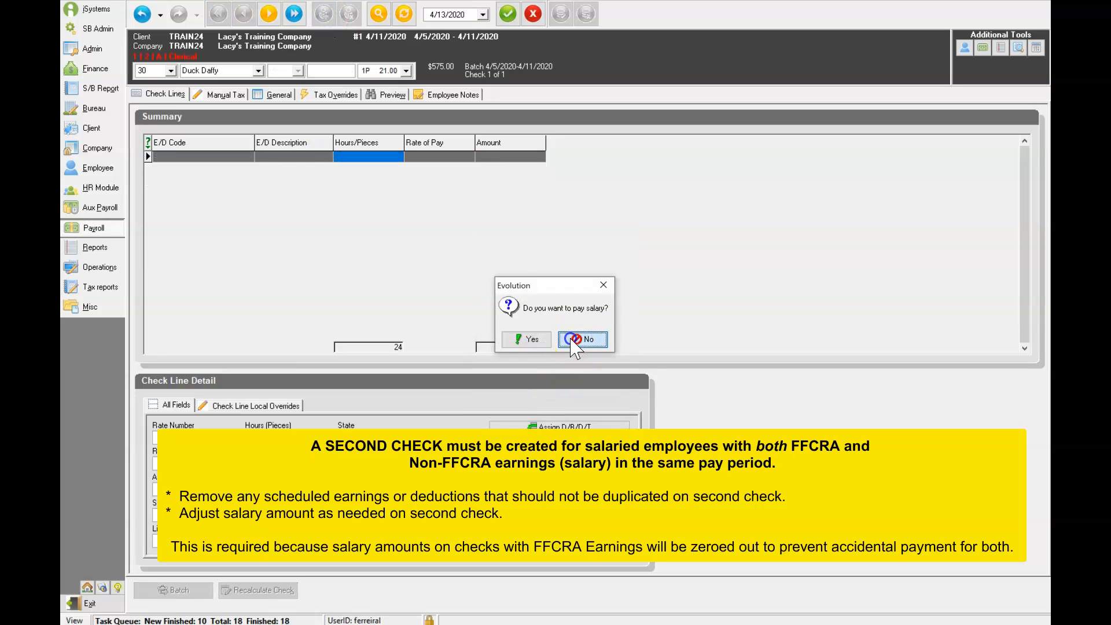
pyautogui.click(525, 339)
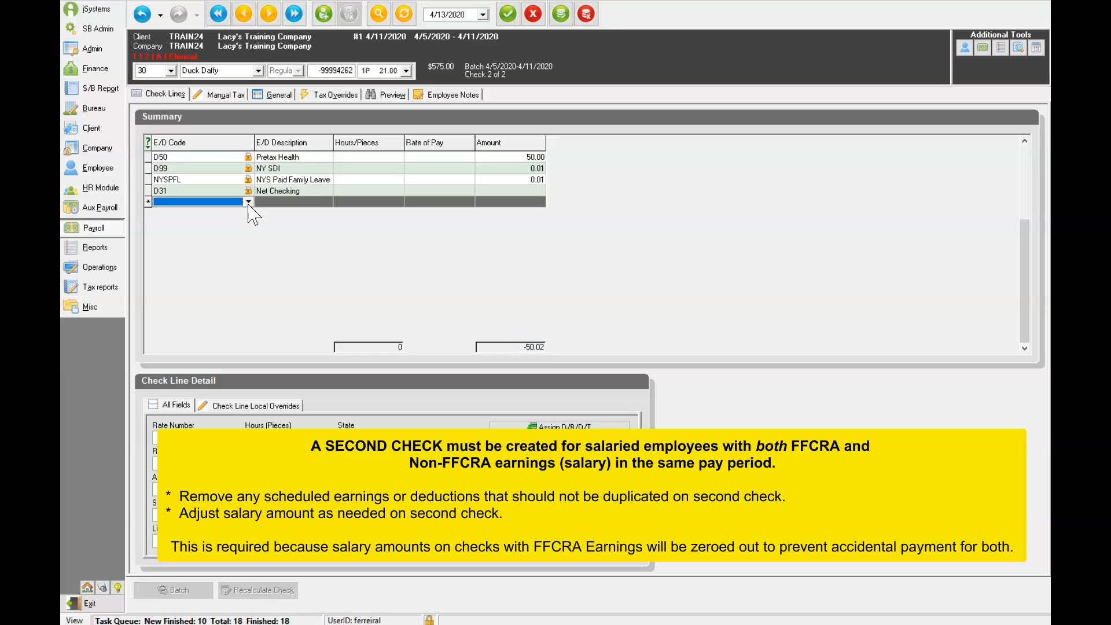
# Add an E03 Salary earning line of 225.00 to the new check
pyautogui.click(250, 202)
pyautogui.write('E03')
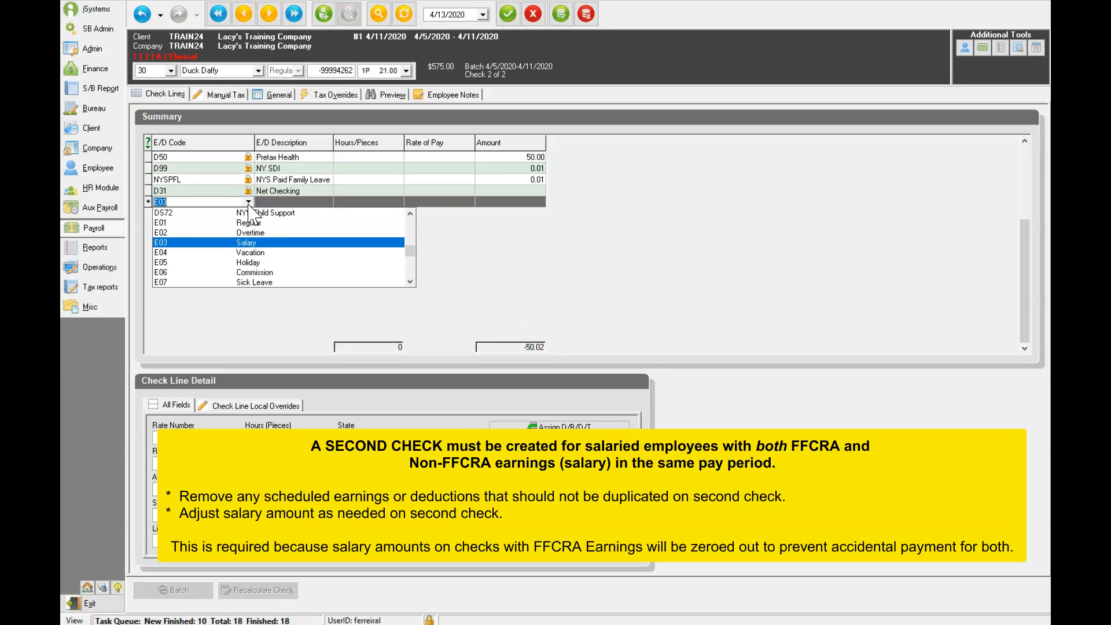
pyautogui.press('Tab')
pyautogui.press('Tab')
pyautogui.write('225')
pyautogui.press('Tab')
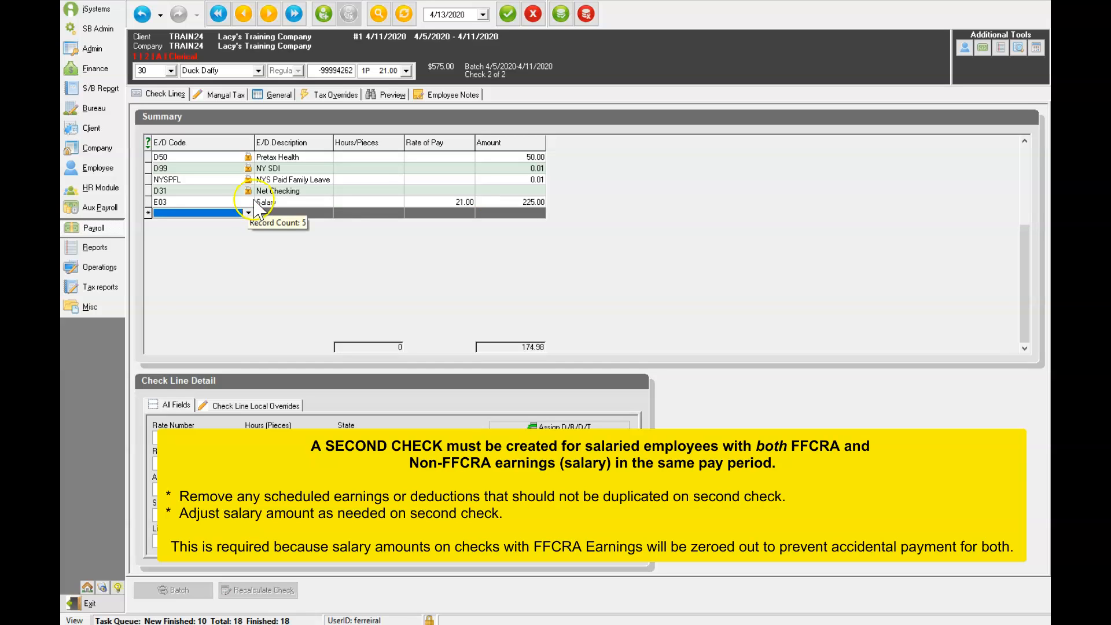
pyautogui.click(302, 158)
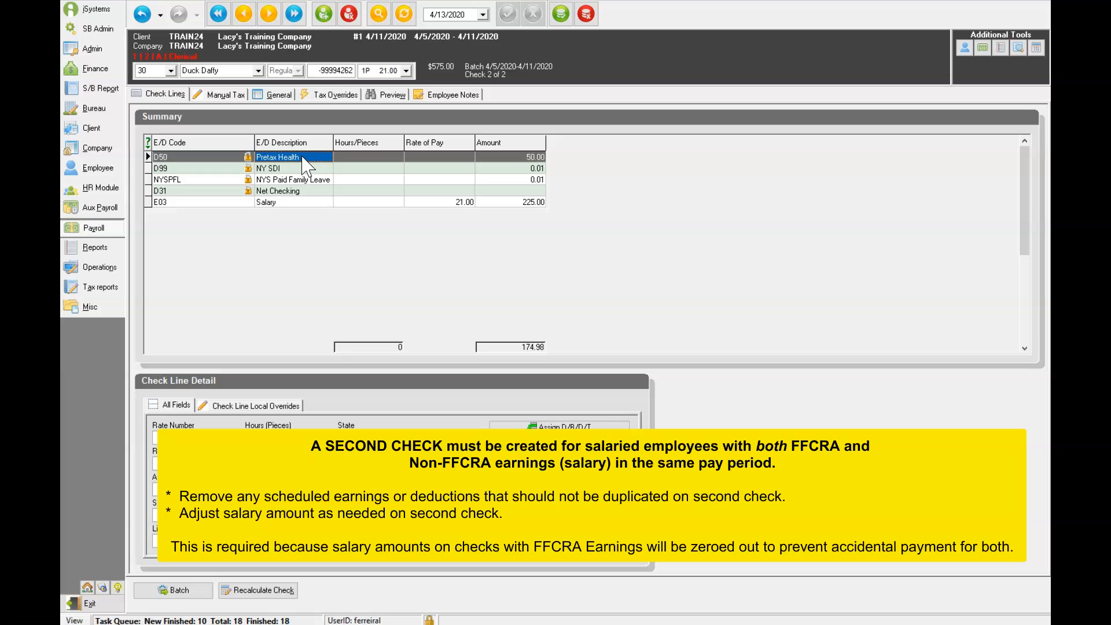
# Delete the D50 Pretax Health and D99 NY SDI lines from employee 30's second check, then return to the batch's Quick Entry
pyautogui.hotkey('ctrl', 'Delete')
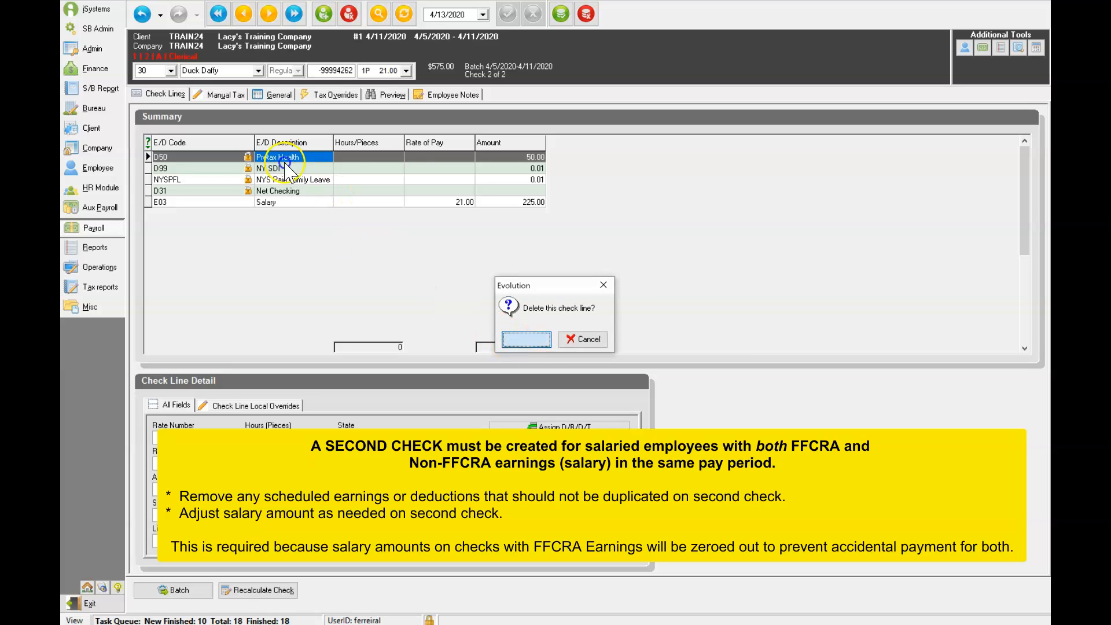
pyautogui.press('Return')
pyautogui.hotkey('ctrl', 'Delete')
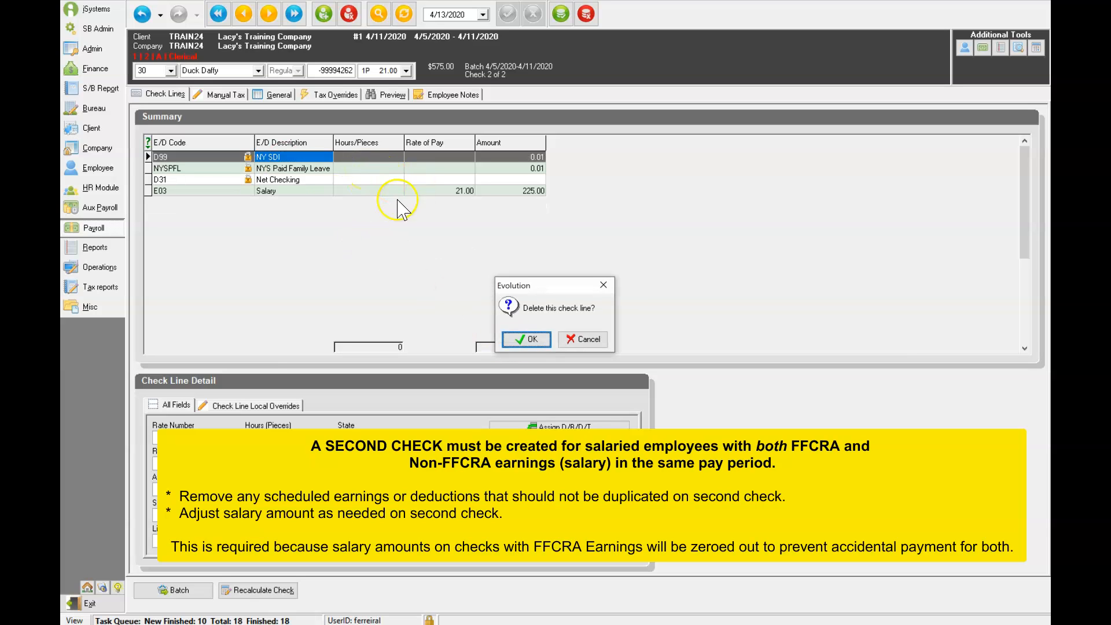
pyautogui.click(527, 340)
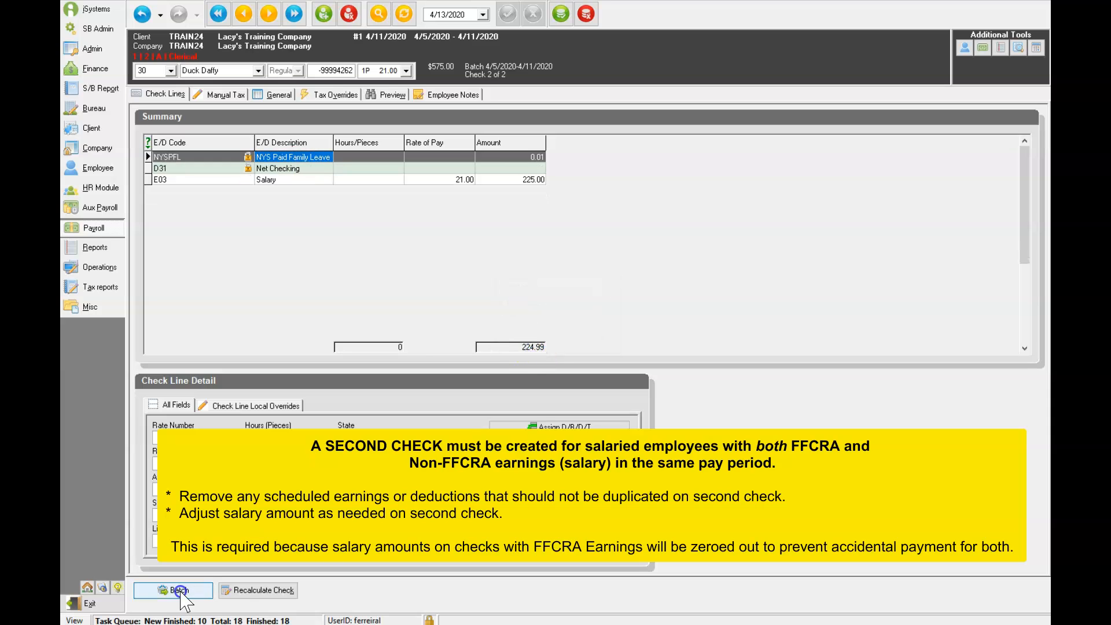
pyautogui.click(181, 593)
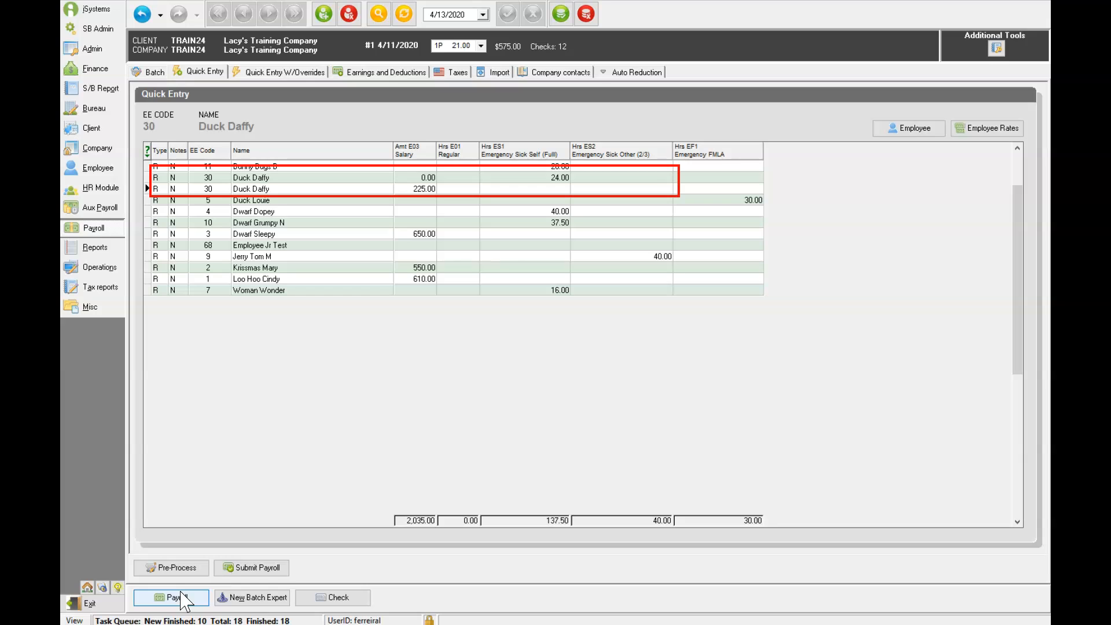
pyautogui.click(181, 596)
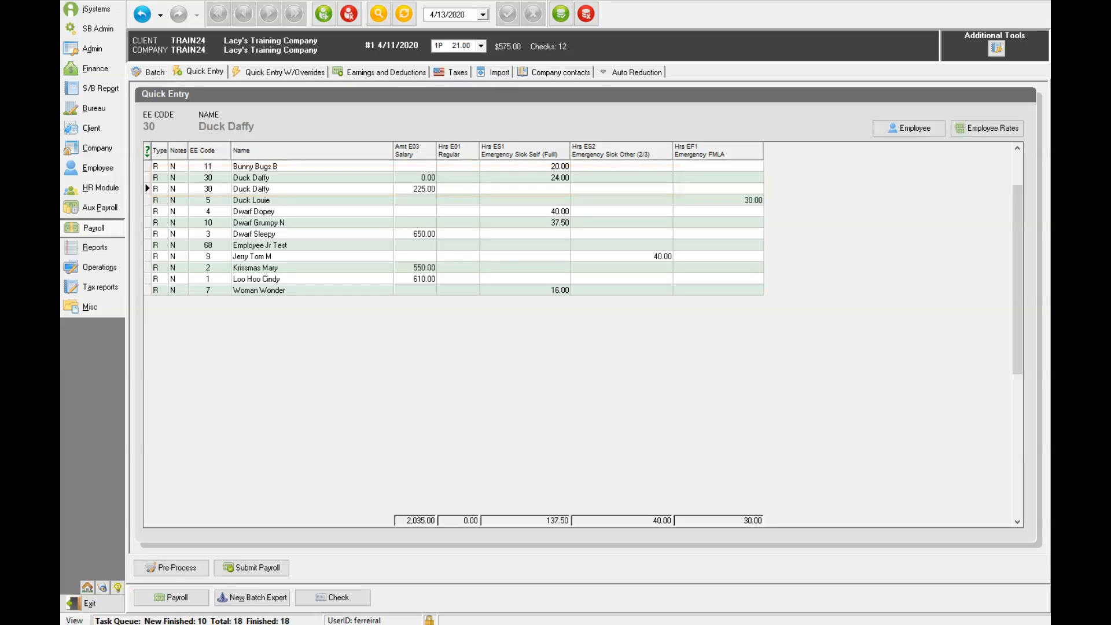